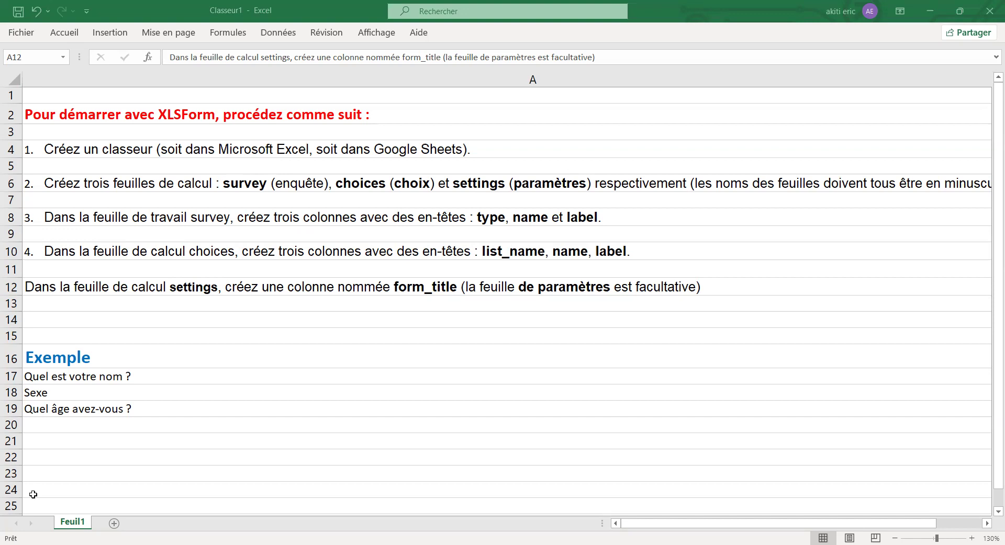
# Compare the survey, choices and settings sheets of the "pour documents" workbook with the XLSForm instructions in Classeur1.
pyautogui.hotkey('alt', 'Tab')
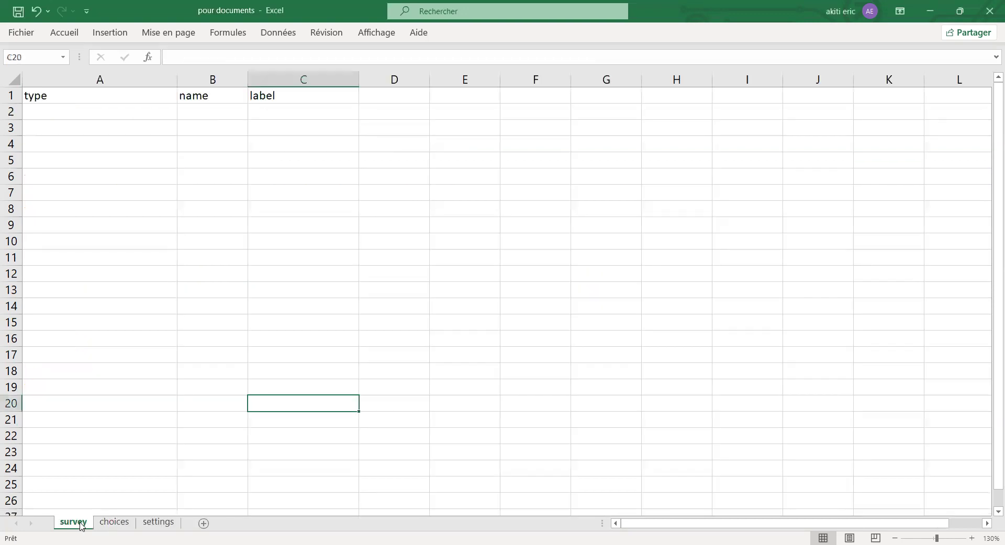
pyautogui.click(132, 526)
pyautogui.click(159, 523)
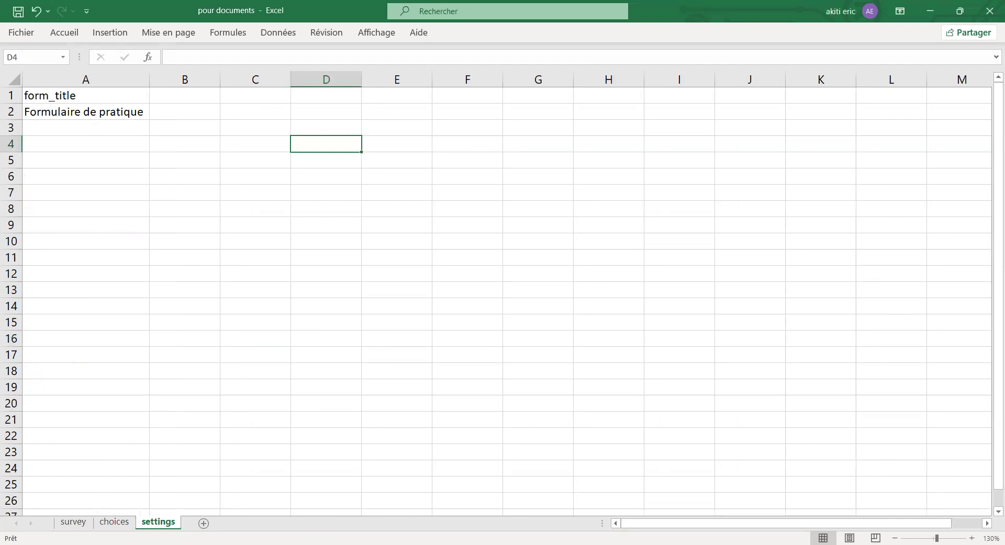
pyautogui.hotkey('alt', 'Tab')
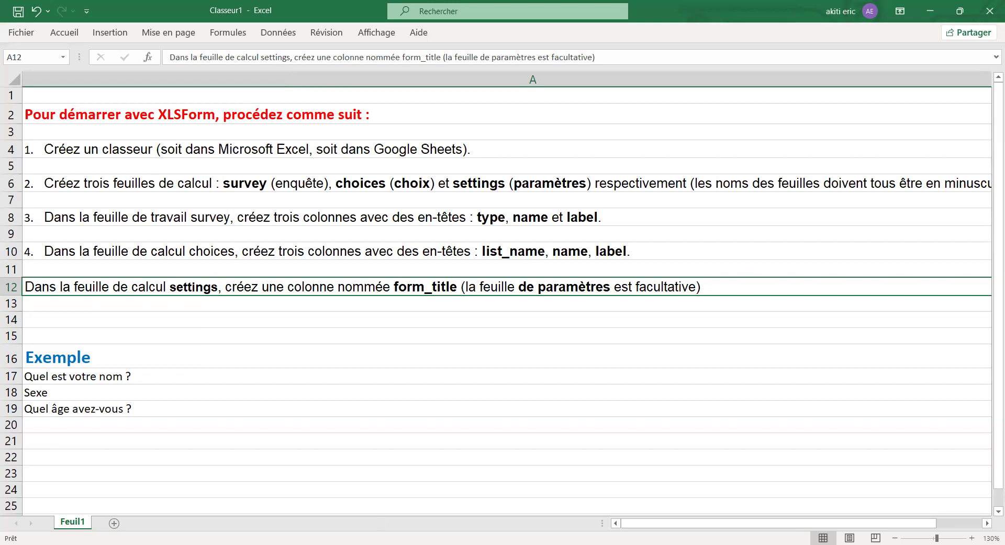
pyautogui.hotkey('alt', 'Tab')
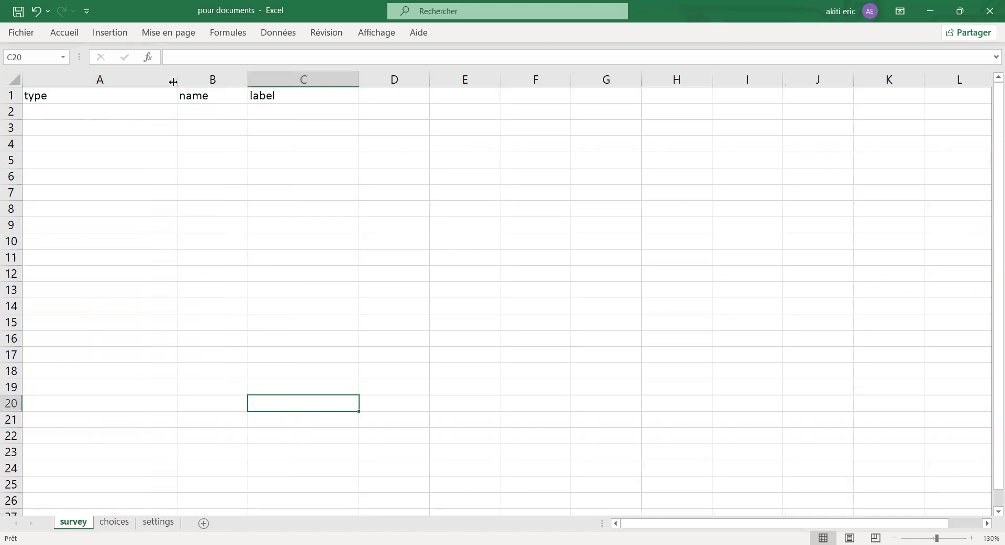
# Narrow the type column on the survey sheet and review the headers of the choices and settings sheets.
pyautogui.moveTo(173, 81)
pyautogui.mouseDown()
pyautogui.moveTo(72, 89)
pyautogui.moveTo(175, 94)
pyautogui.mouseUp()
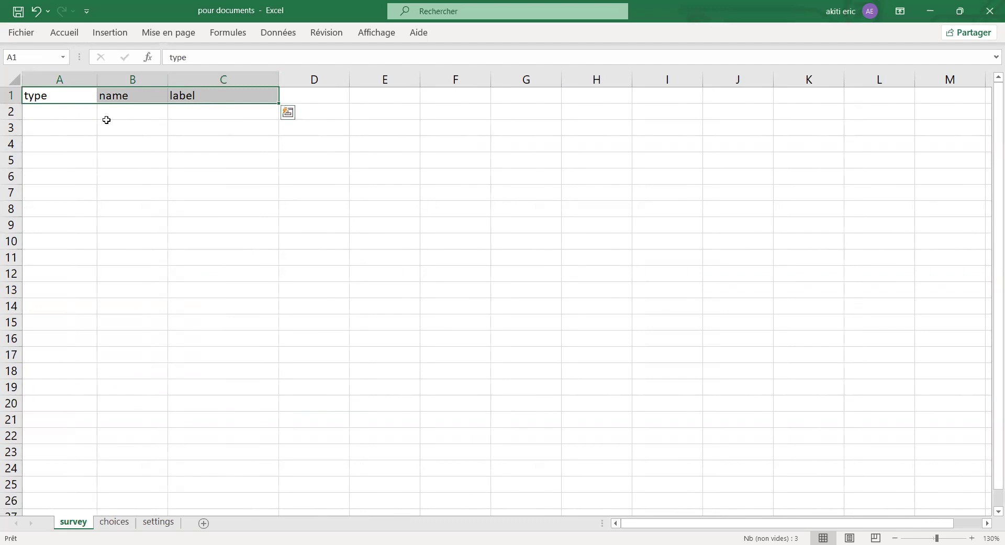
pyautogui.click(115, 522)
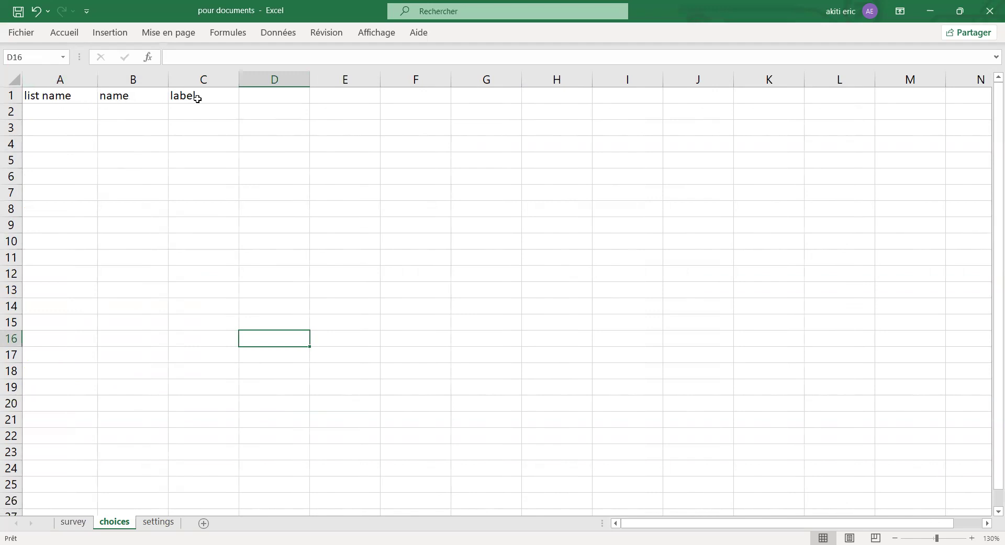
pyautogui.click(161, 525)
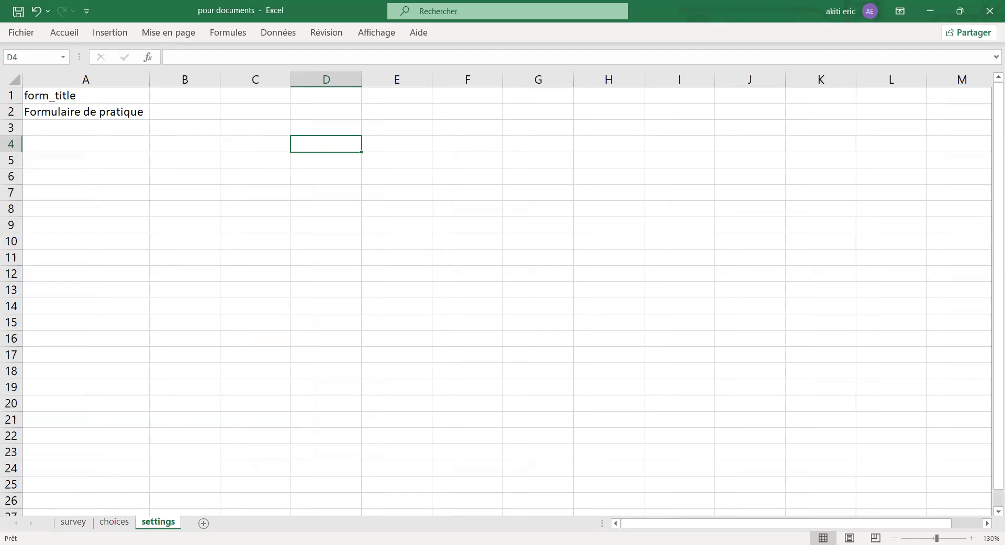
pyautogui.click(79, 523)
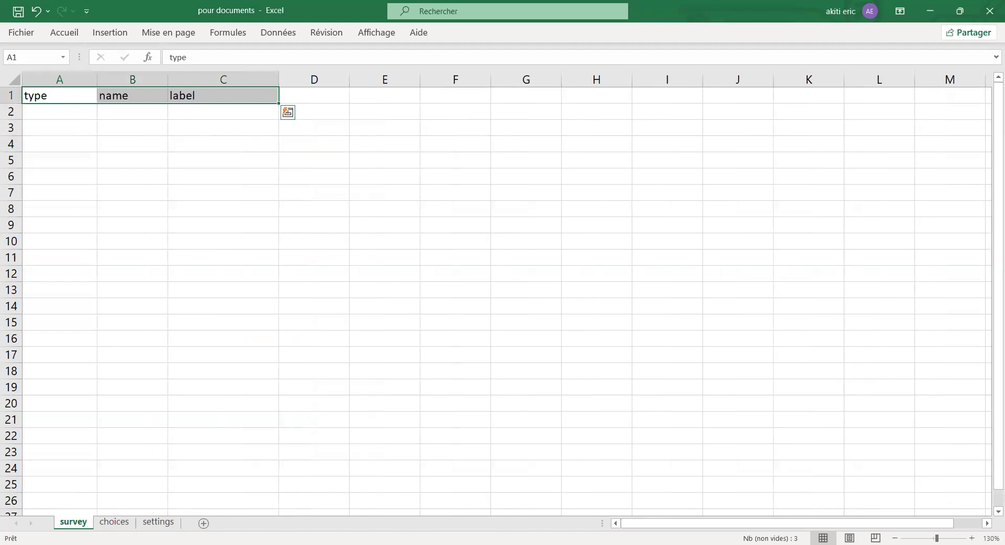
# Copy the example question text "Quel est votre nom ?" from row 17 of the Classeur1 workbook.
pyautogui.hotkey('alt', 'Tab')
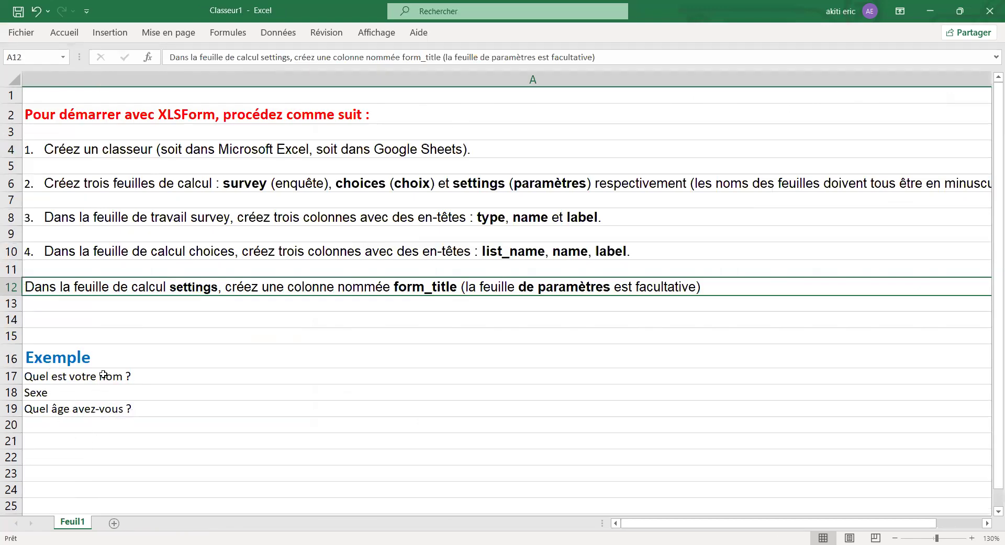
pyautogui.click(31, 394)
pyautogui.click(32, 408)
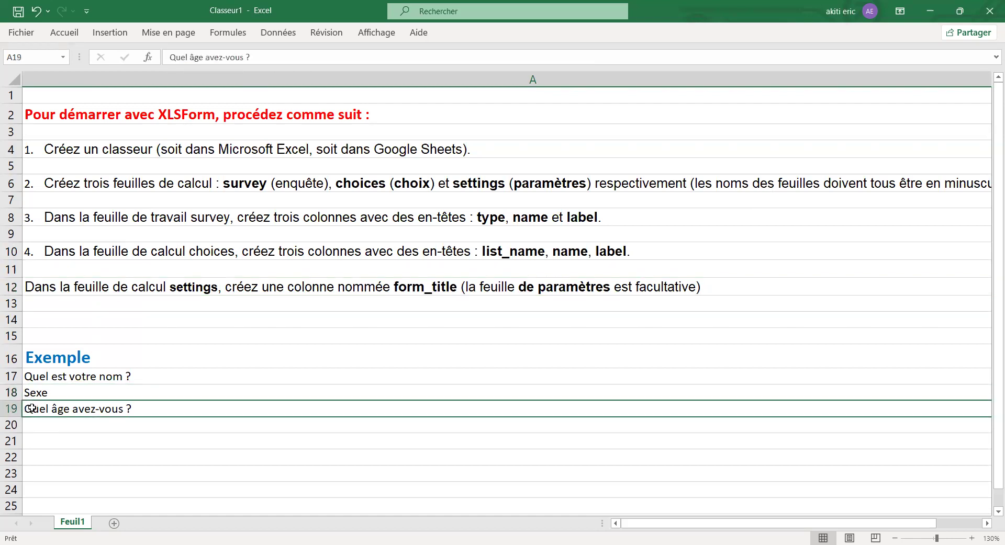
pyautogui.click(43, 378)
pyautogui.doubleClick(136, 376)
pyautogui.moveTo(131, 376); pyautogui.dragTo(28, 373)
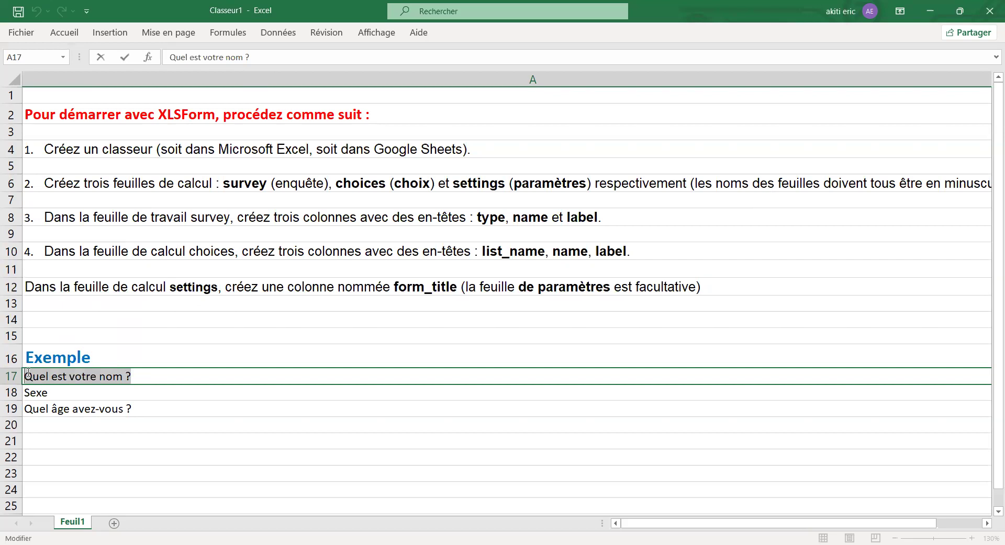
pyautogui.hotkey('ctrl', 'c')
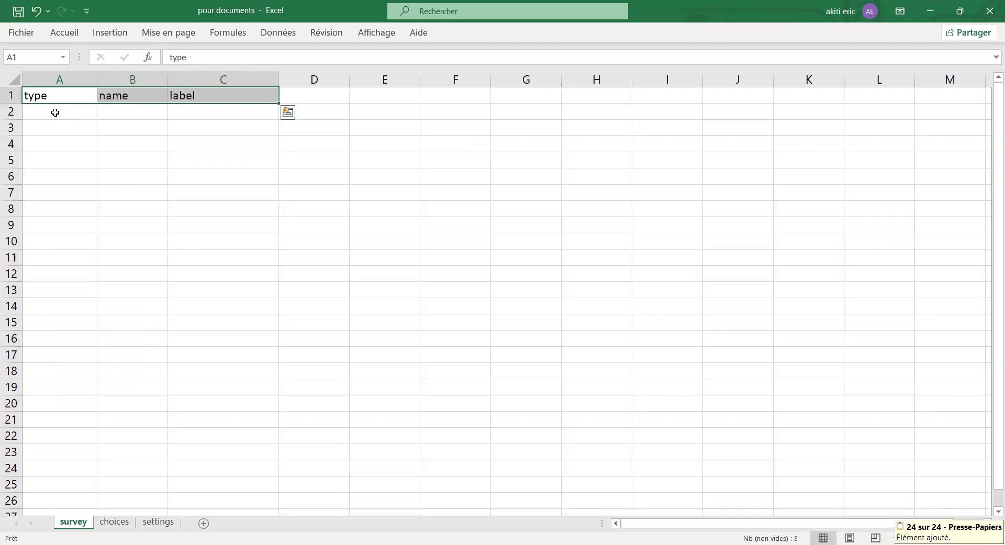
# Fill row 2 of the survey sheet with type text, name votre_nom and the copied question "Quel est votre nom ?" as label.
pyautogui.click(58, 113)
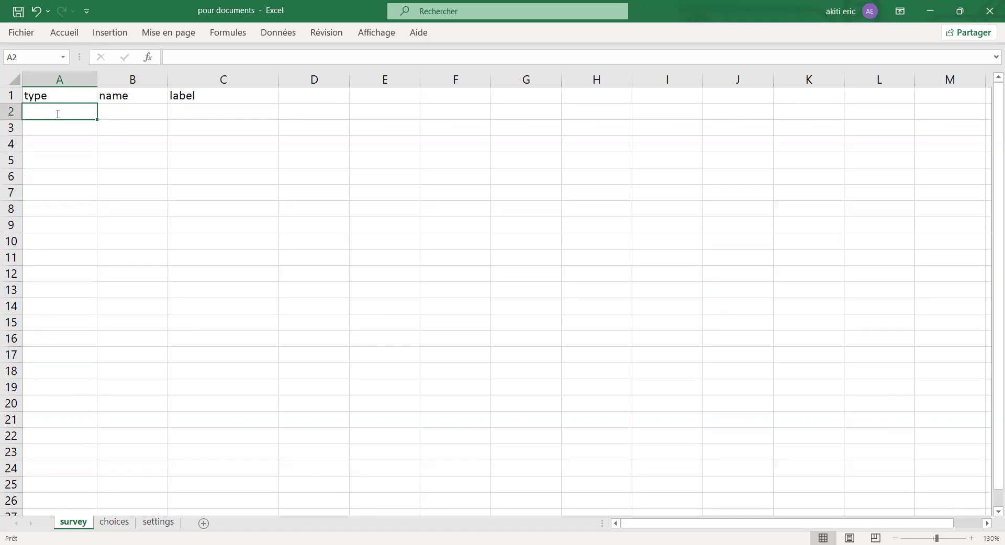
pyautogui.write('text')
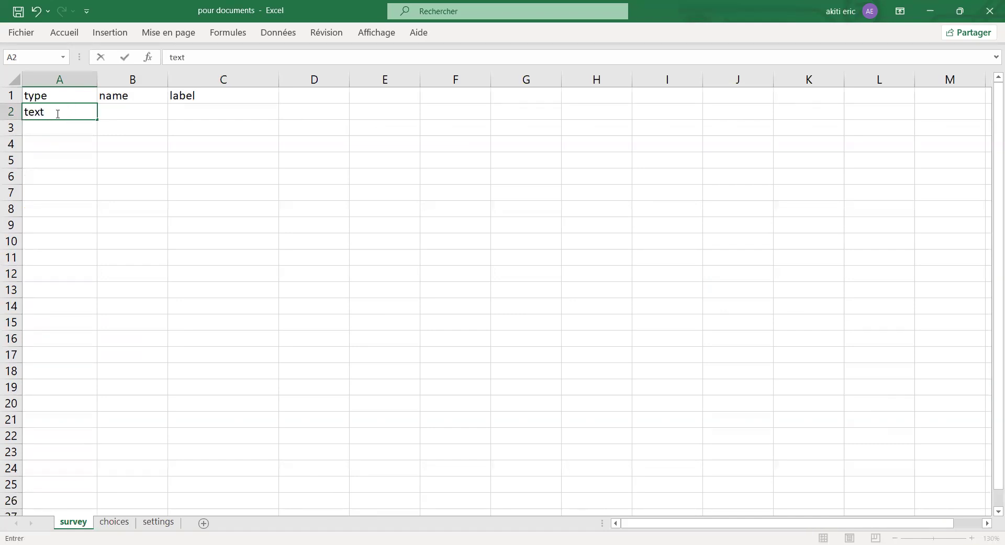
pyautogui.click(122, 112)
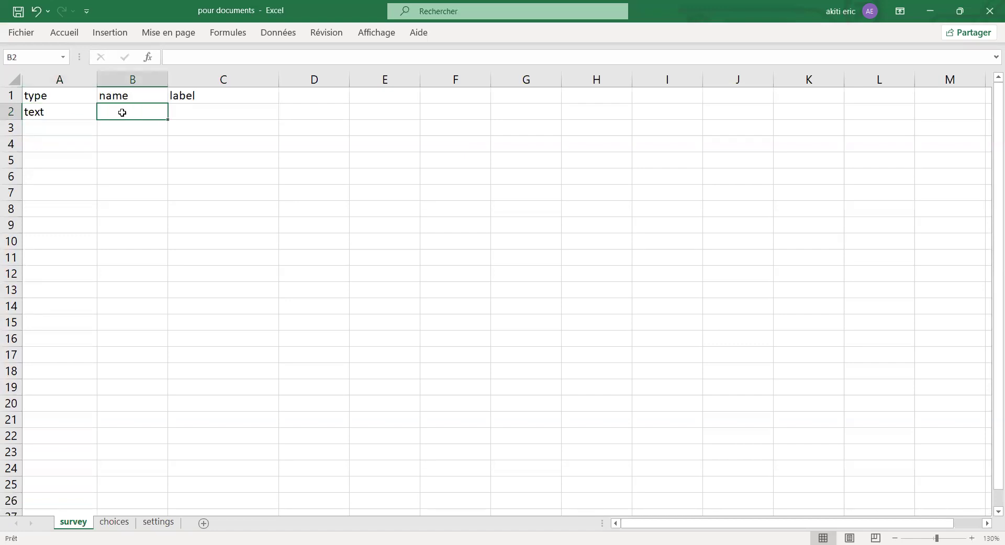
pyautogui.write('votre')
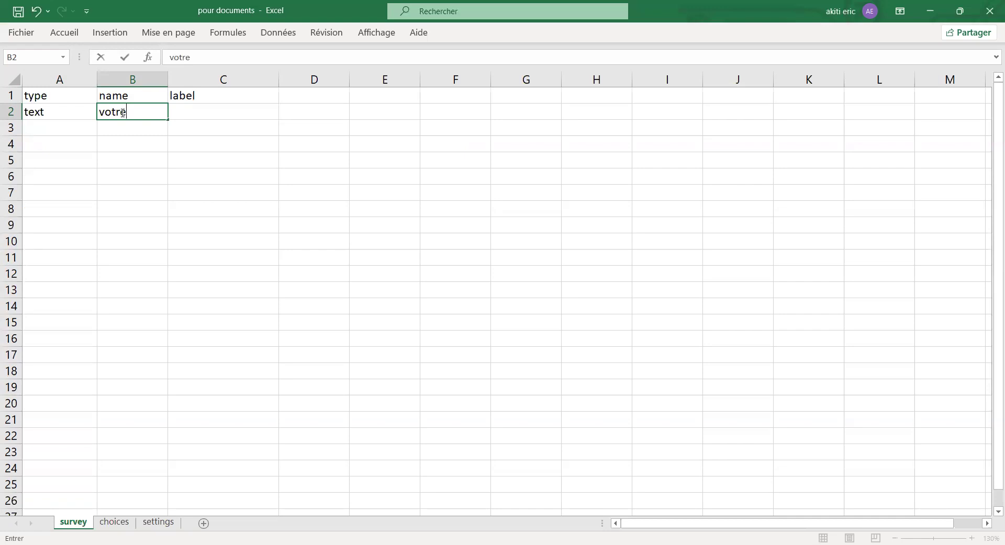
pyautogui.write('_nom')
pyautogui.click(181, 111)
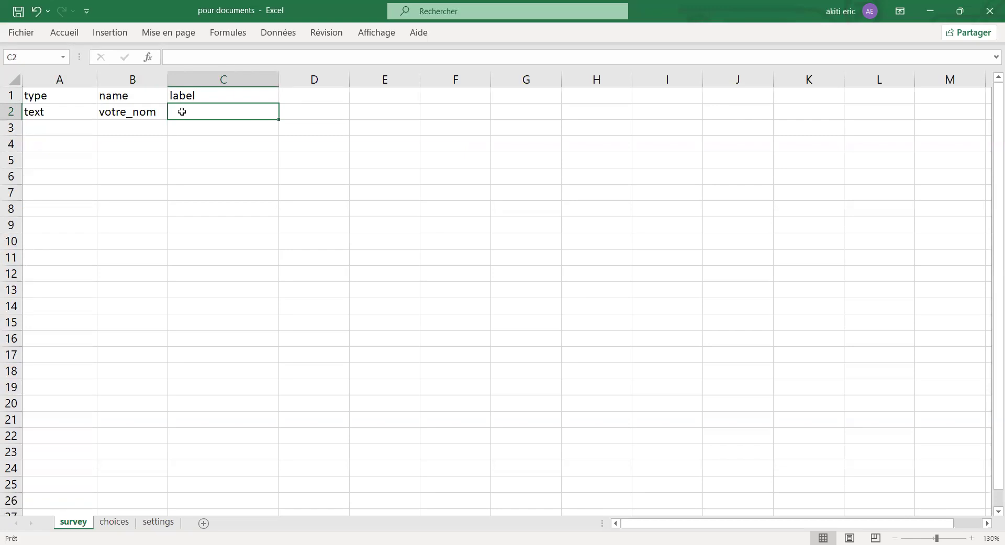
pyautogui.hotkey('ctrl', 'v')
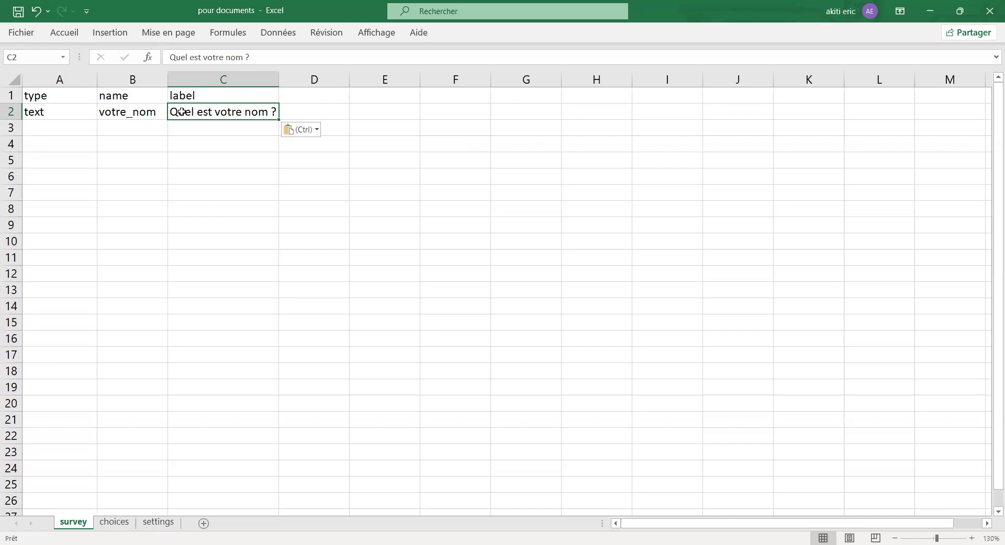
# Check the second example question in Classeur1 and enter type "select_one sex" and name "sexe" in row 3 of the survey sheet.
pyautogui.click(191, 129)
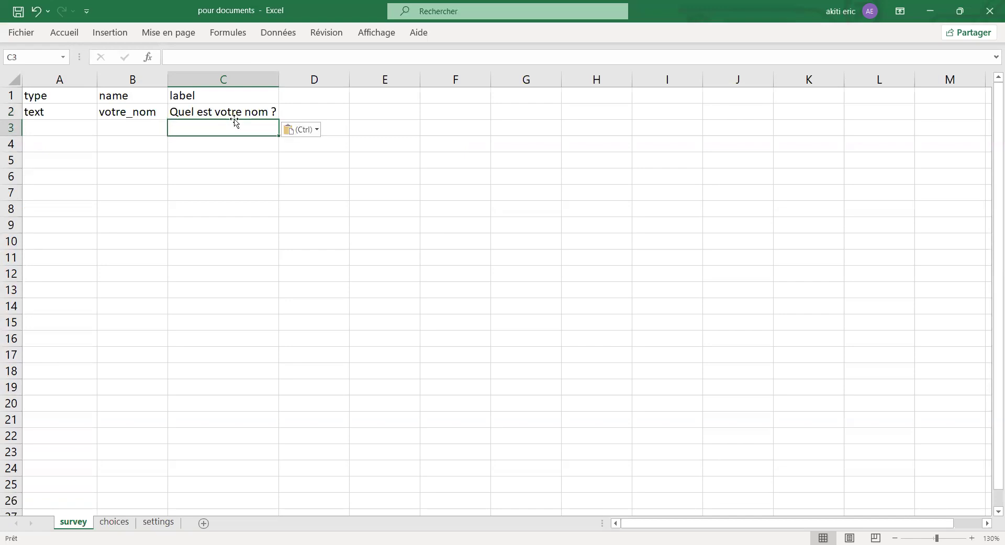
pyautogui.click(52, 130)
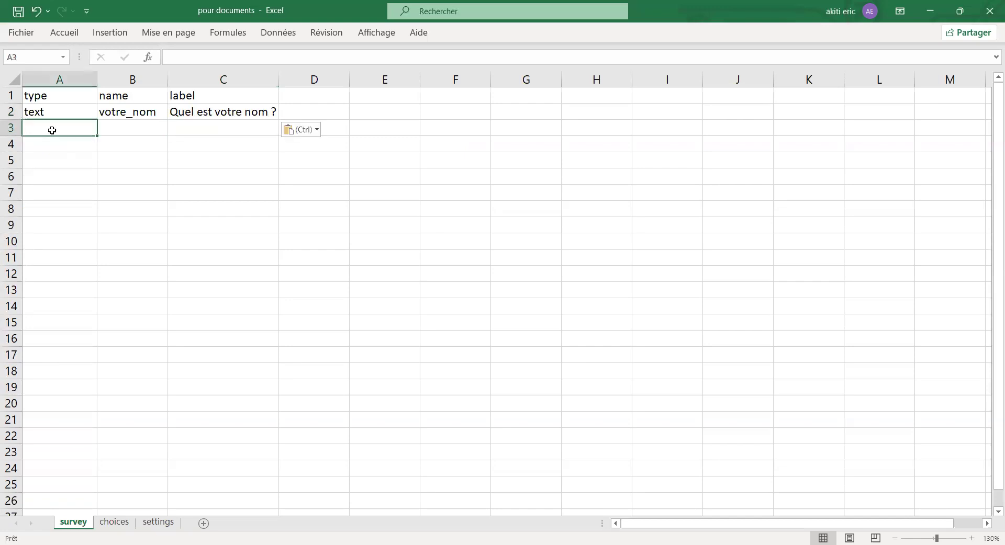
pyautogui.hotkey('alt', 'Tab')
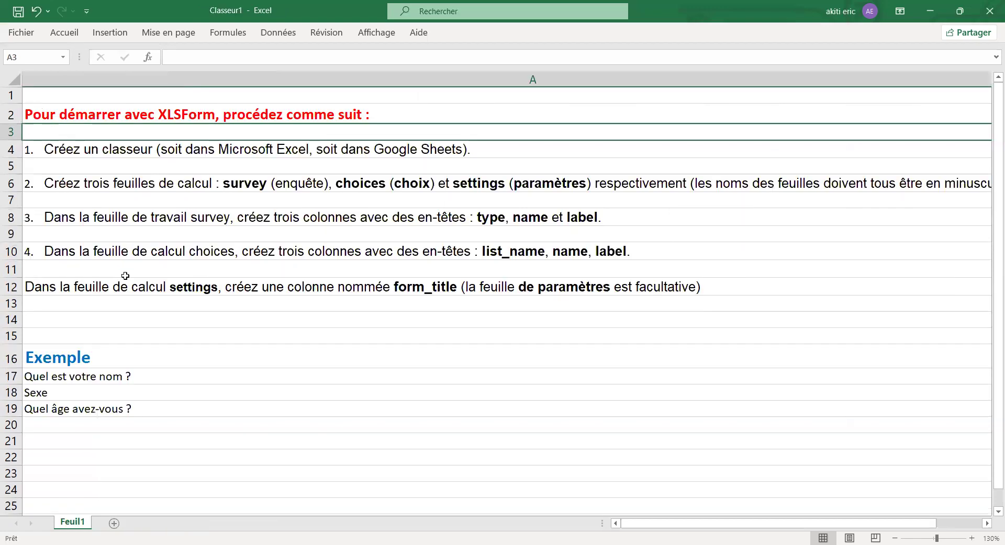
pyautogui.click(48, 391)
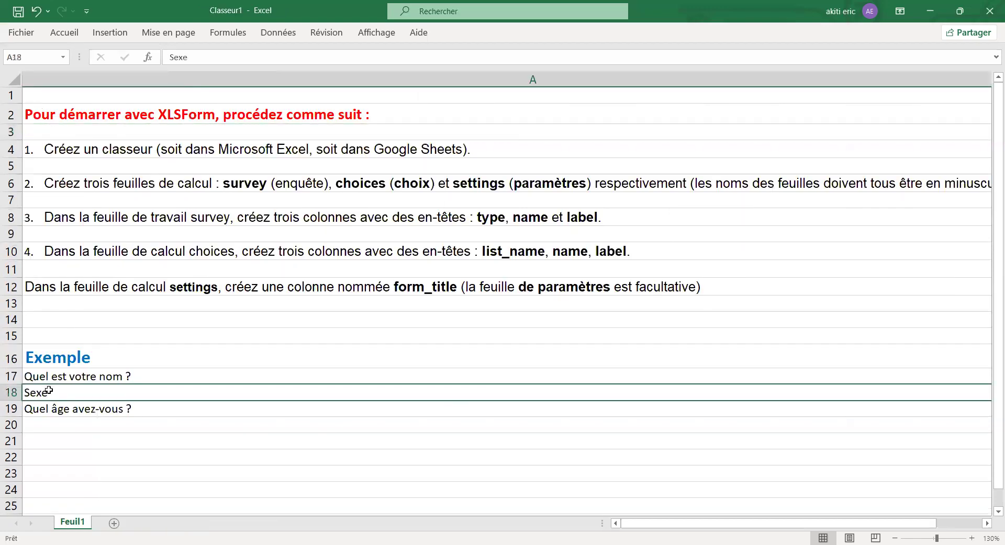
pyautogui.hotkey('alt', 'Tab')
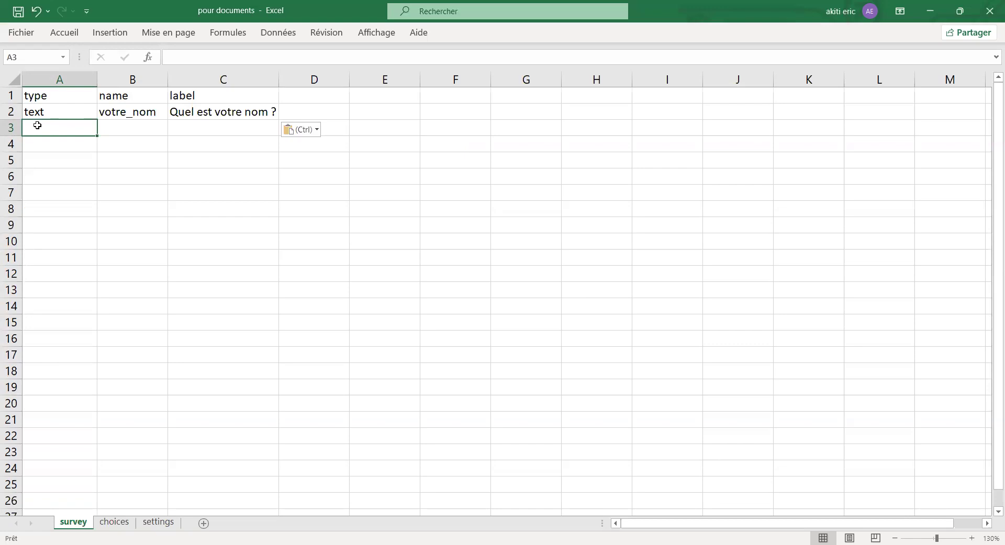
pyautogui.write('select')
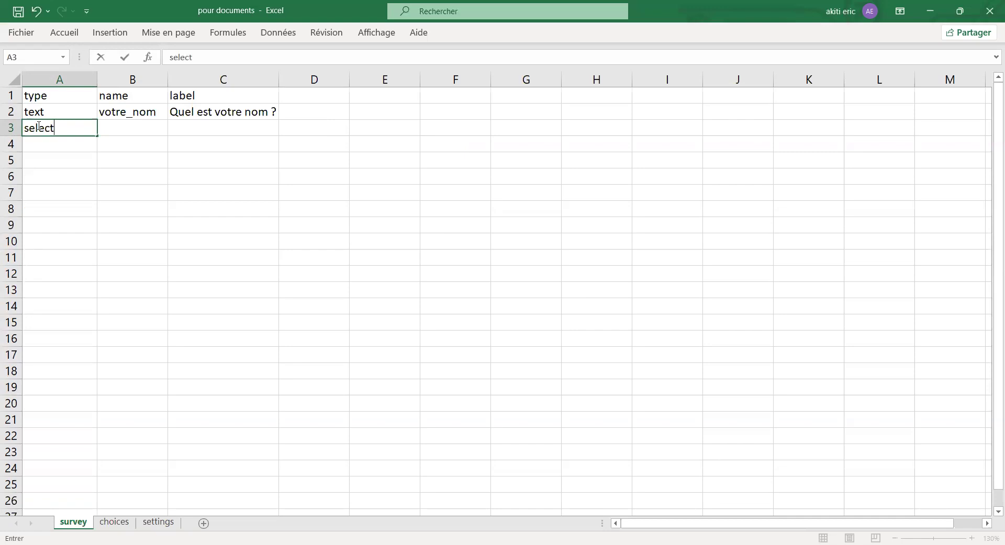
pyautogui.write('_one')
pyautogui.write('sex')
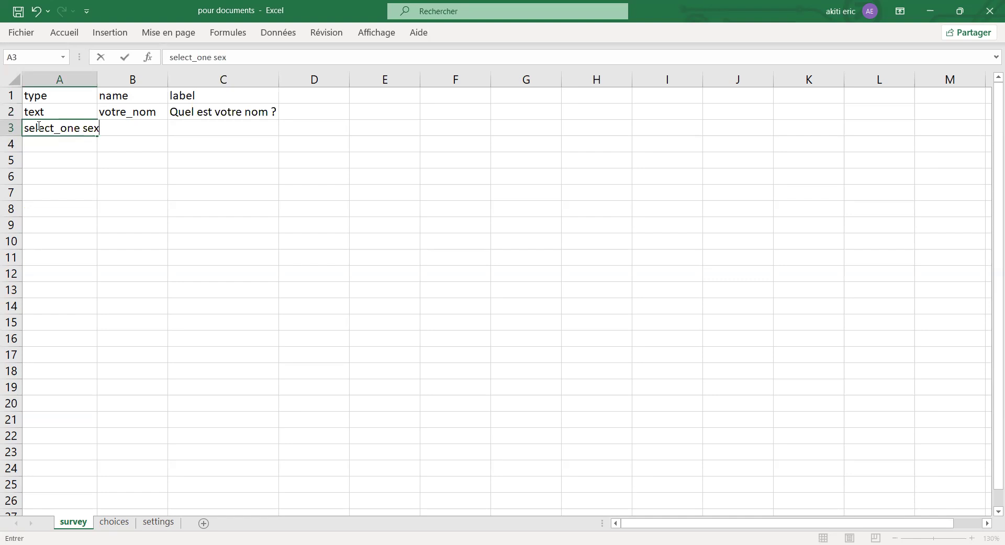
pyautogui.press('Tab')
pyautogui.write('sexe')
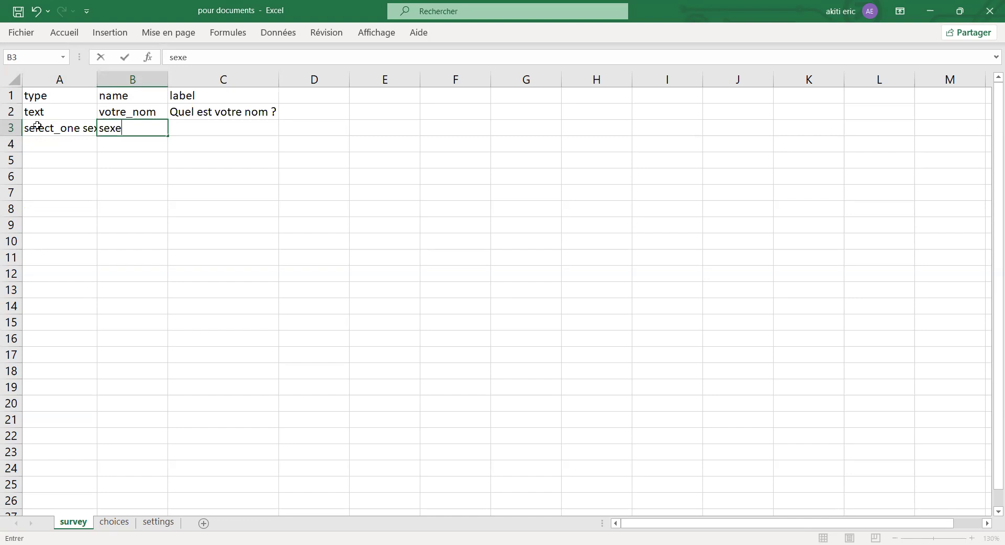
# Fit the type column to its contents and enter "Sexe" as the label of the row 3 question.
pyautogui.click(206, 139)
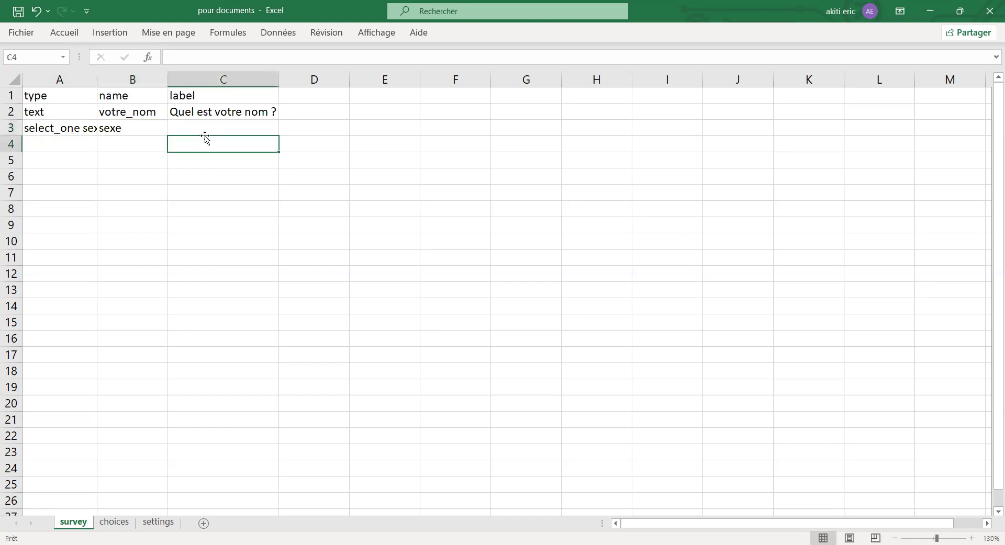
pyautogui.doubleClick(96, 79)
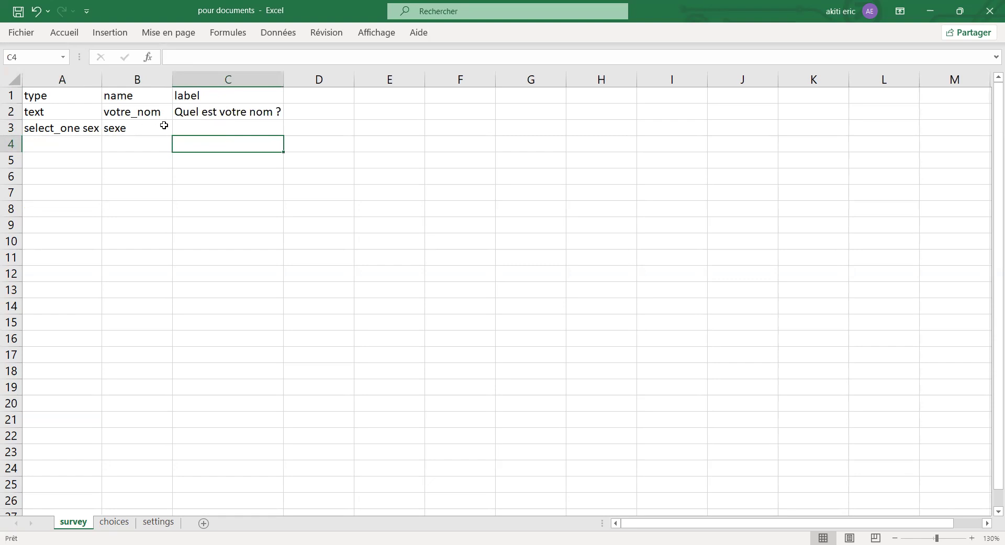
pyautogui.click(183, 127)
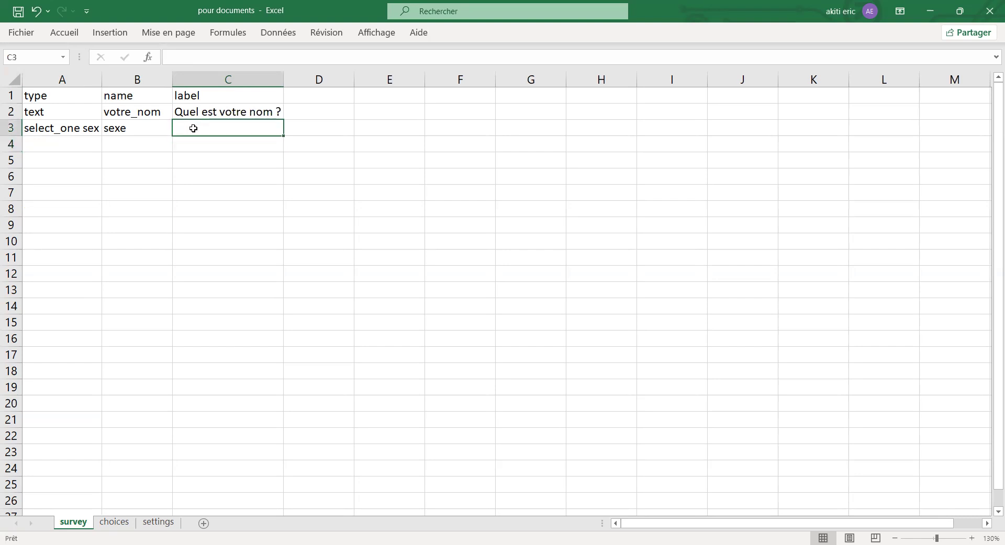
pyautogui.write('V')
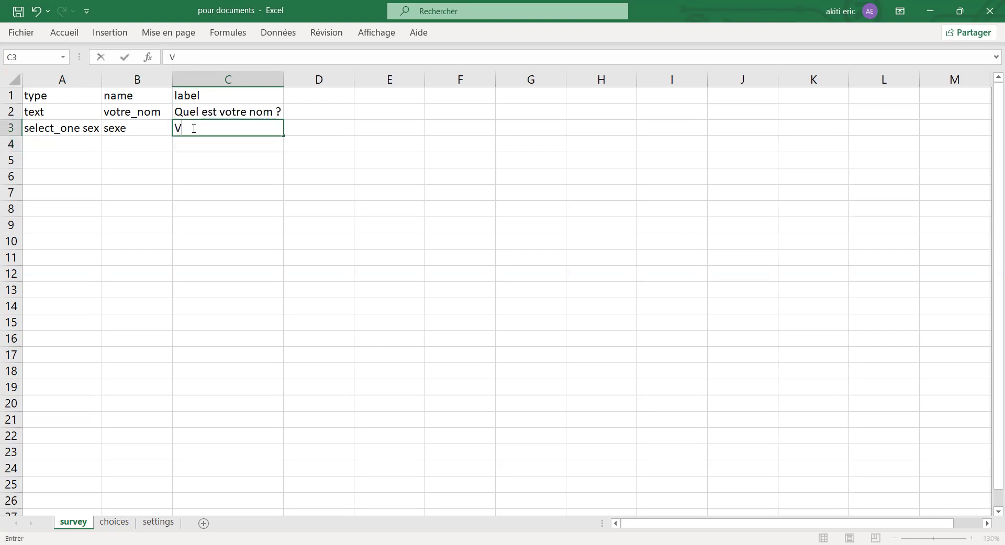
pyautogui.write('otre sexe')
pyautogui.click(214, 128)
pyautogui.press('BackSpace')
pyautogui.press('BackSpace')
pyautogui.press('BackSpace')
pyautogui.press('BackSpace')
pyautogui.press('BackSpace')
pyautogui.press('BackSpace')
pyautogui.press('BackSpace')
pyautogui.write('S')
pyautogui.click(34, 140)
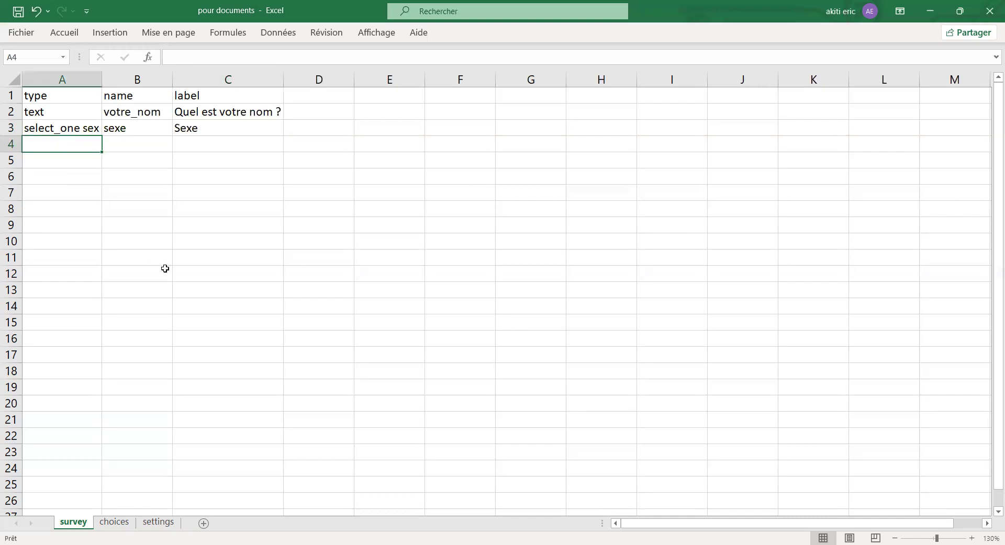
# Copy the example question text "Quel âge avez-vous ?" from row 19 of the Classeur1 workbook.
pyautogui.hotkey('alt', 'Tab')
pyautogui.click(139, 410)
pyautogui.doubleClick(139, 410)
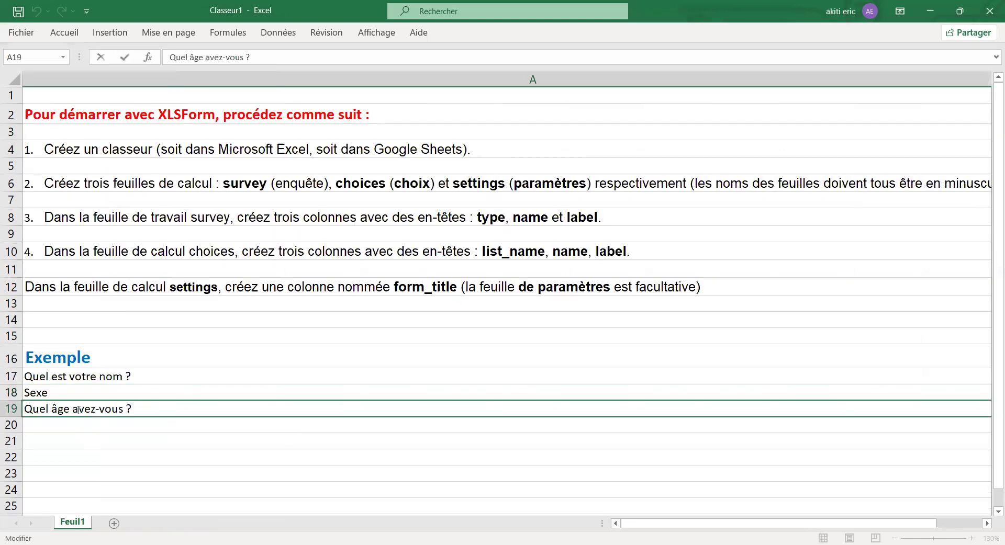
pyautogui.moveTo(139, 410); pyautogui.dragTo(21, 410)
pyautogui.hotkey('ctrl', 'c')
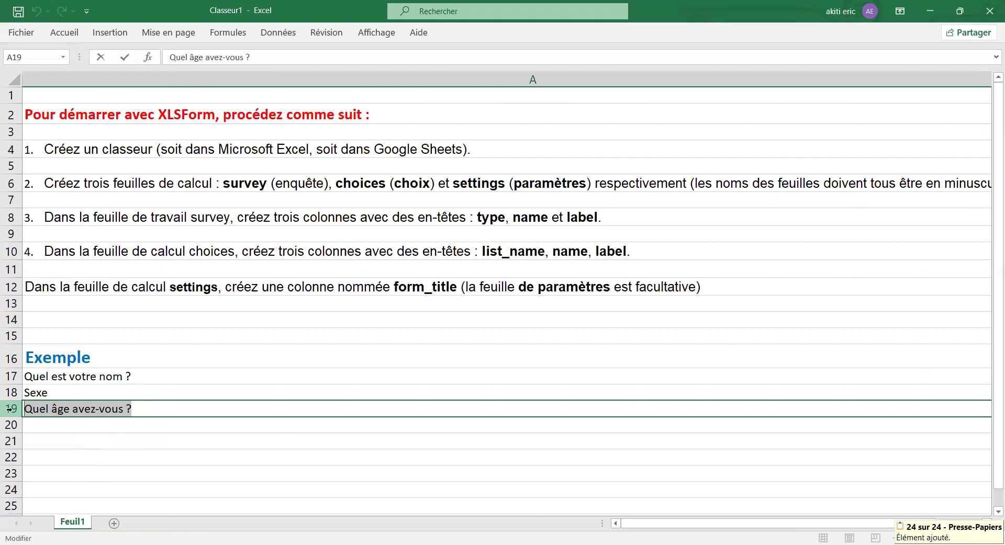
# Fill row 4 of the survey sheet with type integer, name age and the copied age question as label, and save the workbook.
pyautogui.hotkey('alt', 'Tab')
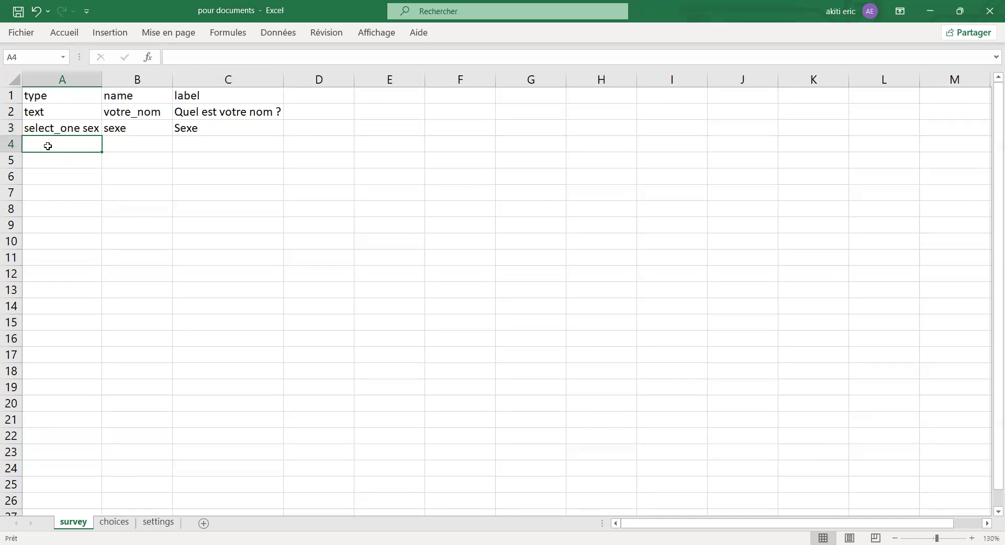
pyautogui.write('integetr')
pyautogui.press('BackSpace')
pyautogui.press('BackSpace')
pyautogui.write('r')
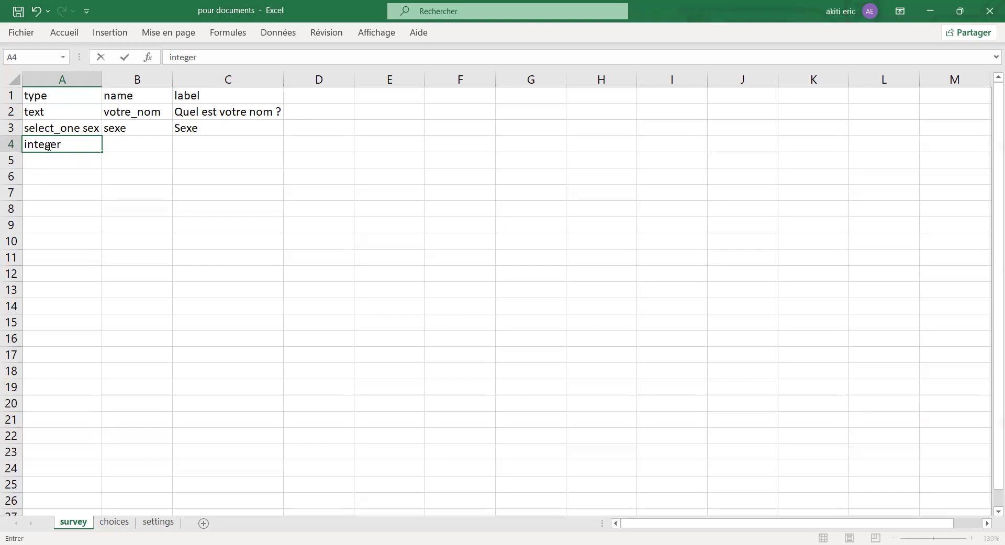
pyautogui.click(116, 141)
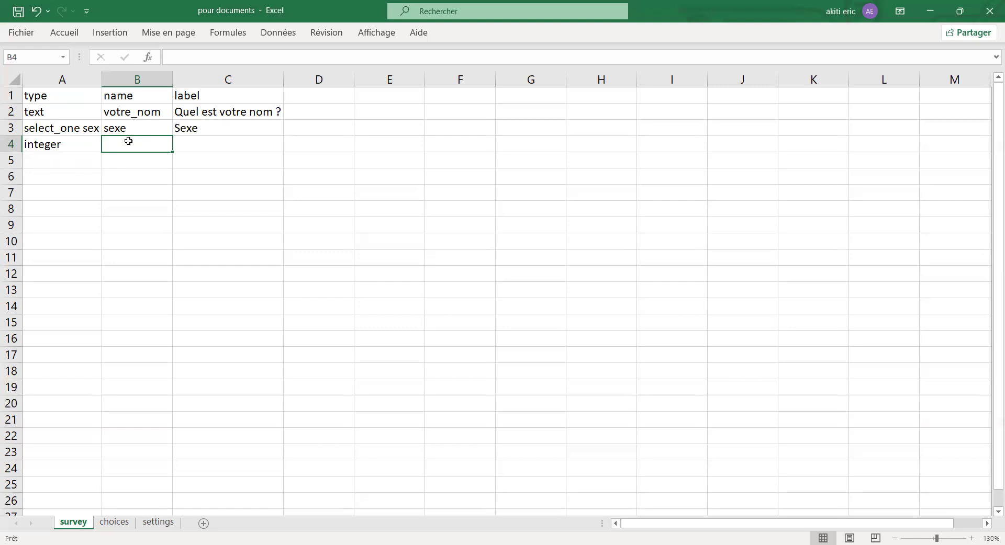
pyautogui.write('age')
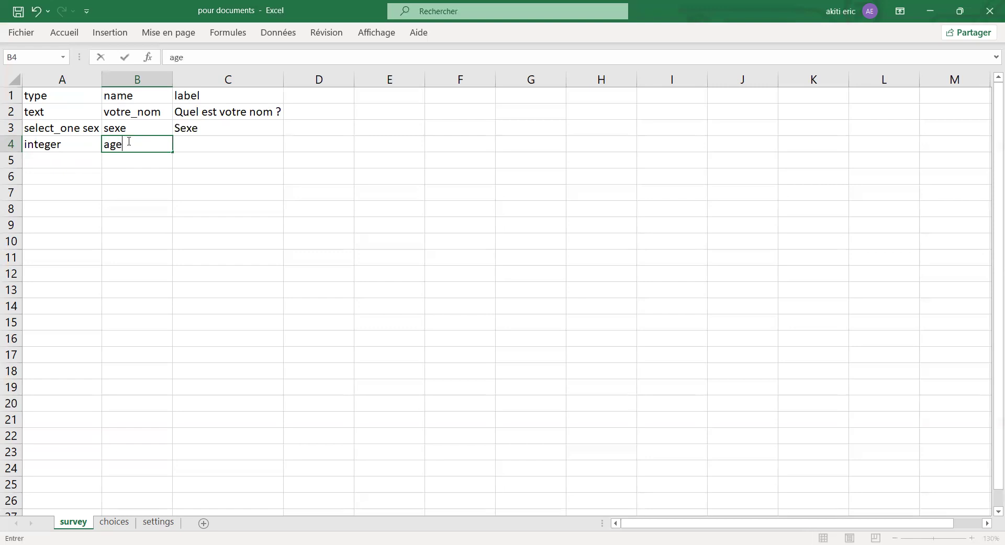
pyautogui.press('Tab')
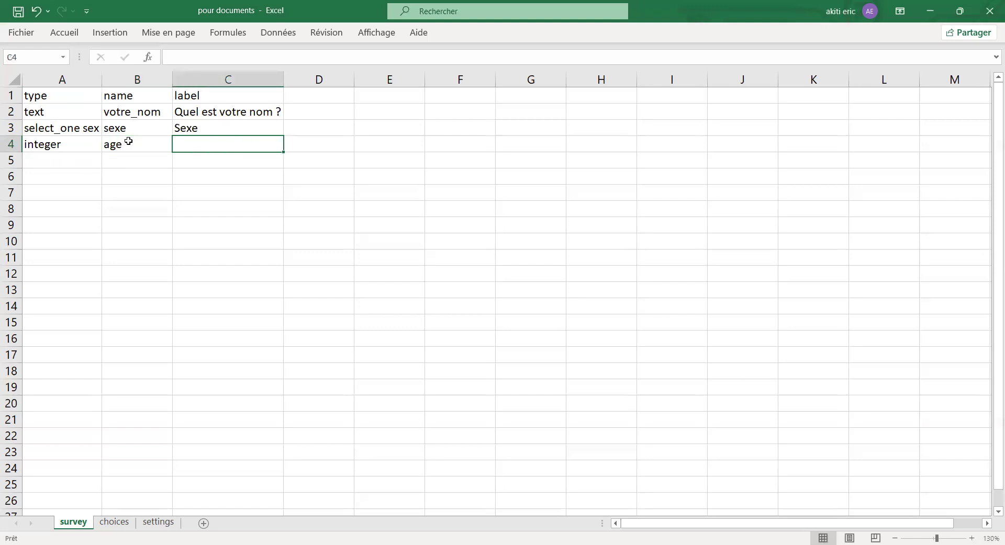
pyautogui.hotkey('ctrl', 'v')
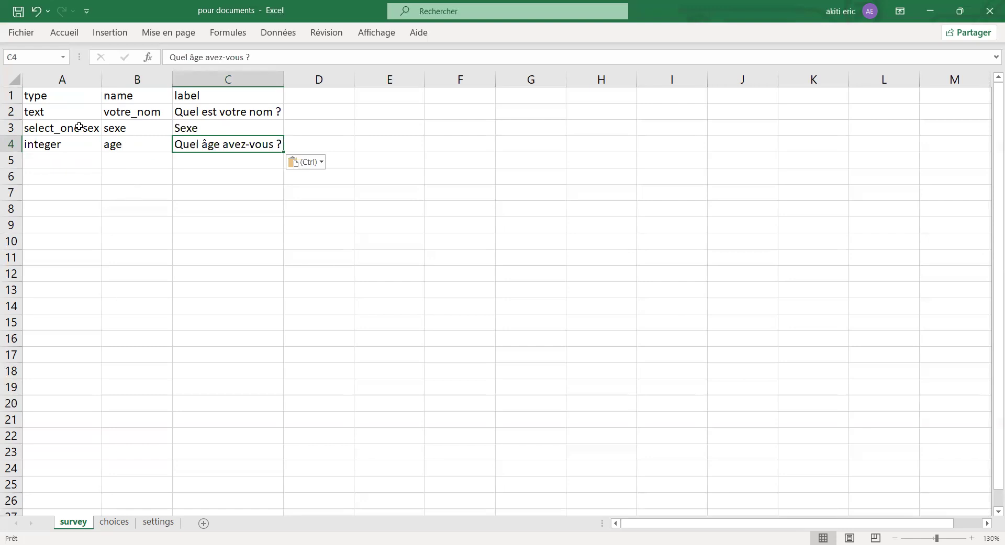
pyautogui.click(18, 14)
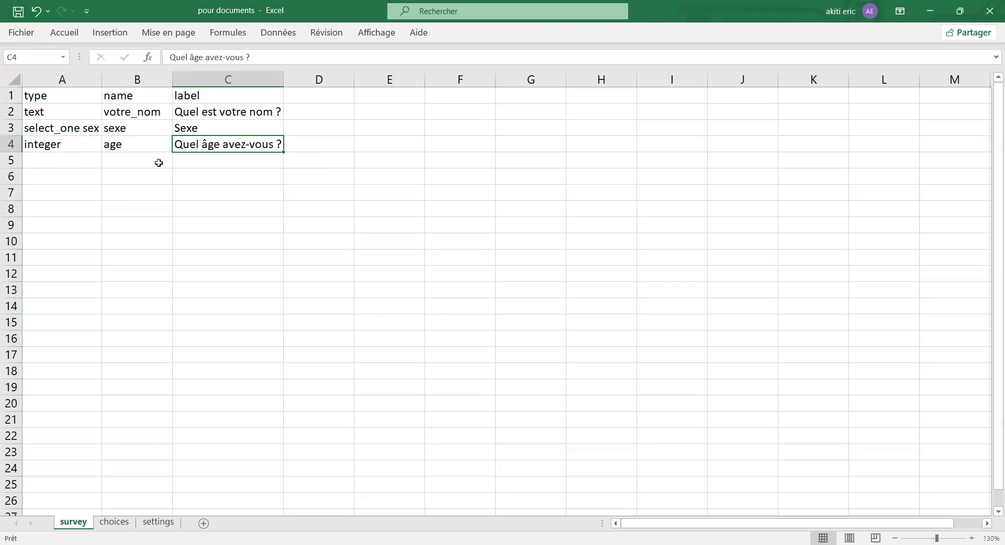
# Prefix the three question labels in rows 2 to 4 with Q1, Q2 and Q3 respectively.
pyautogui.doubleClick(175, 111)
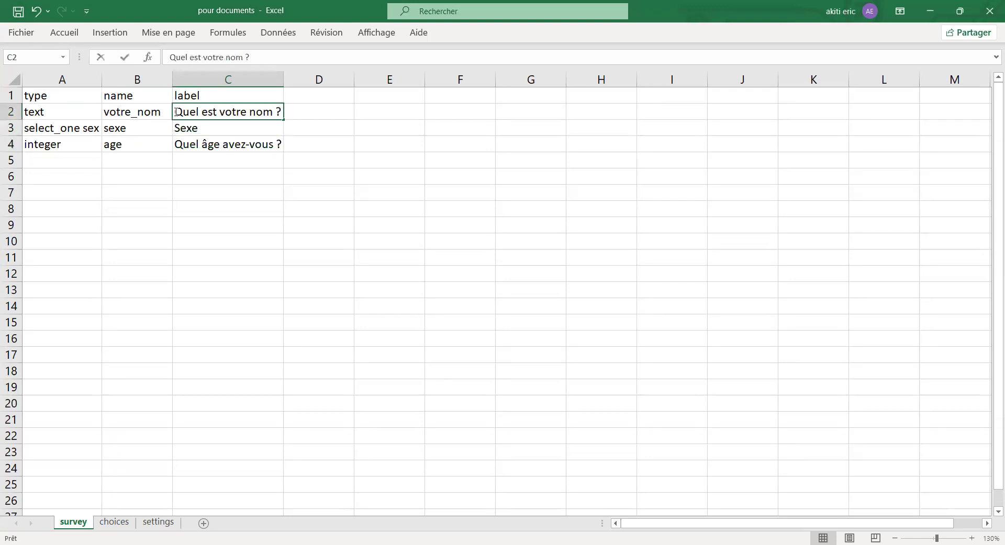
pyautogui.write('Q1')
pyautogui.doubleClick(176, 127)
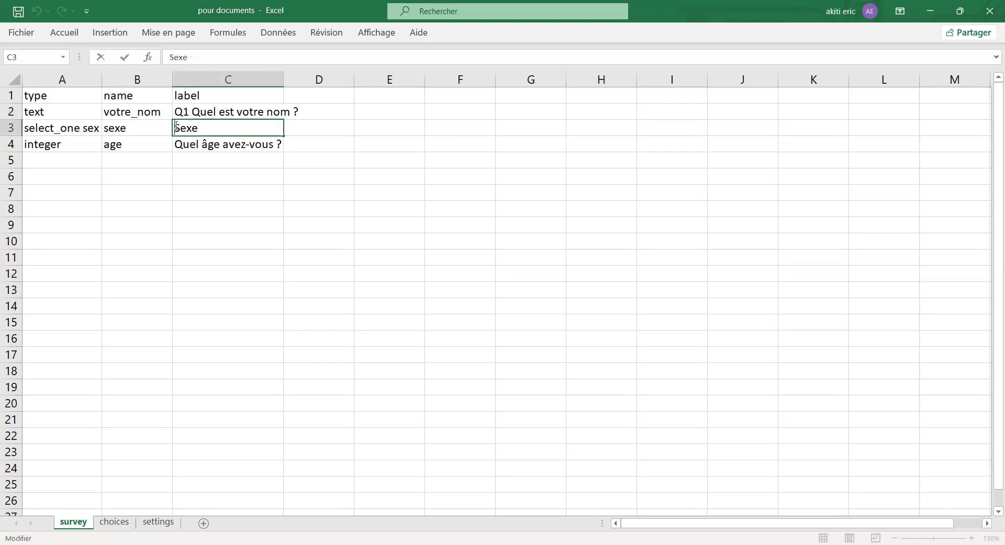
pyautogui.write('Q2')
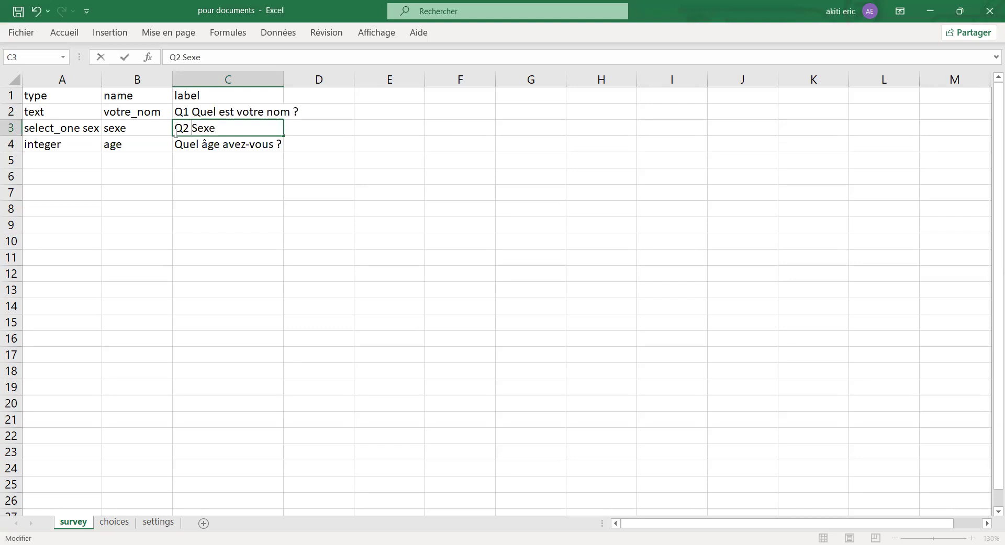
pyautogui.doubleClick(176, 146)
pyautogui.write('Q3')
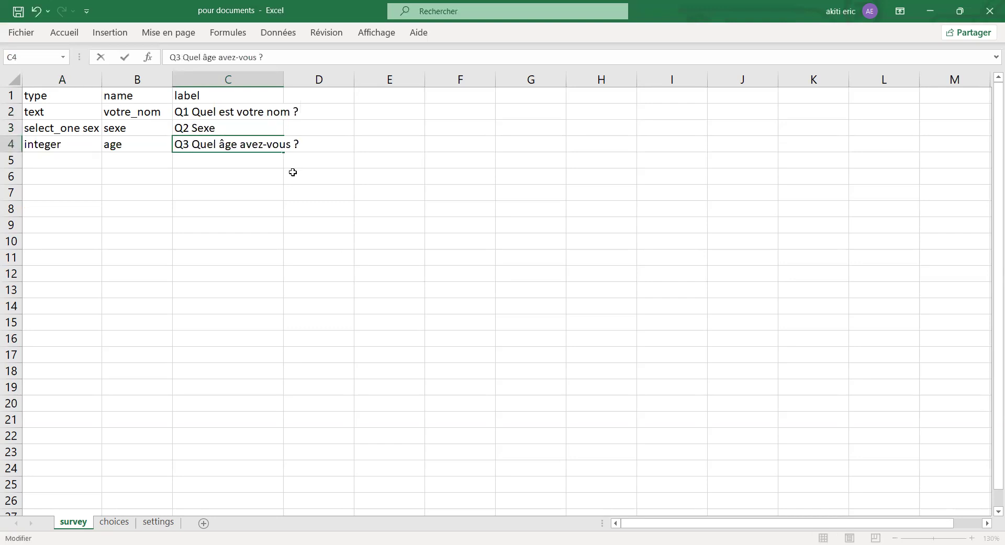
# Widen the label column of the survey sheet so the numbered questions fit.
pyautogui.click(282, 78)
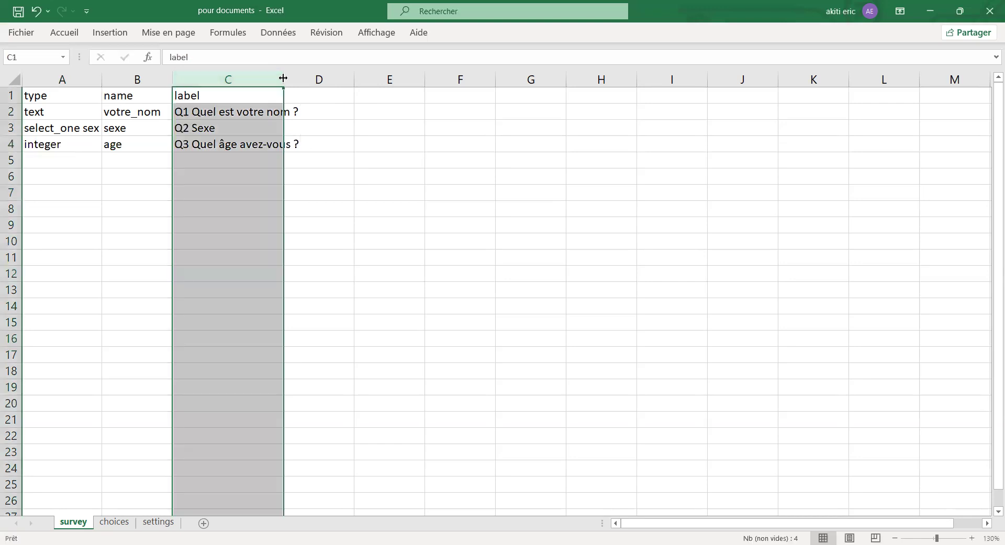
pyautogui.moveTo(283, 79); pyautogui.dragTo(302, 78)
pyautogui.click(252, 176)
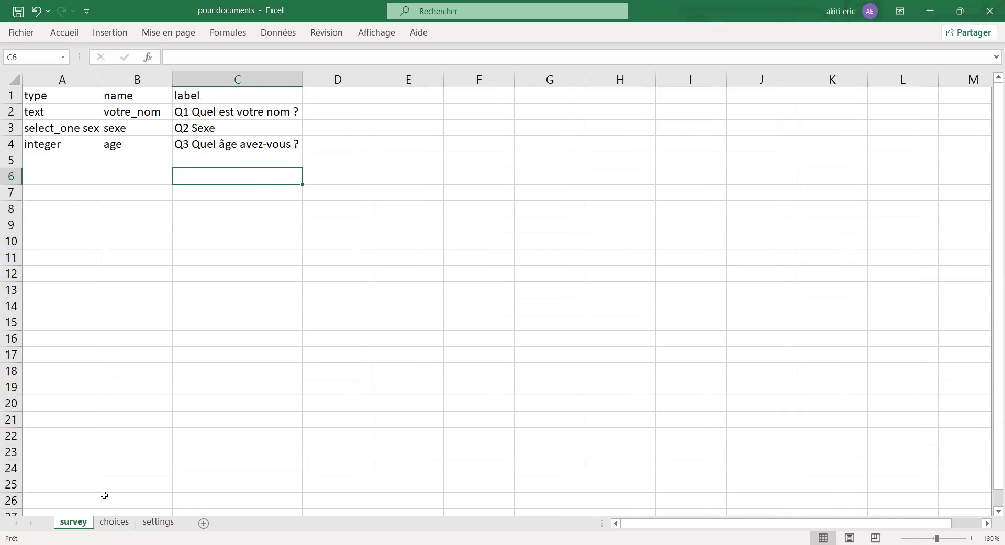
# Highlight the select_one sex question in cells A3 to C3 with a green fill.
pyautogui.moveTo(39, 129); pyautogui.dragTo(193, 126)
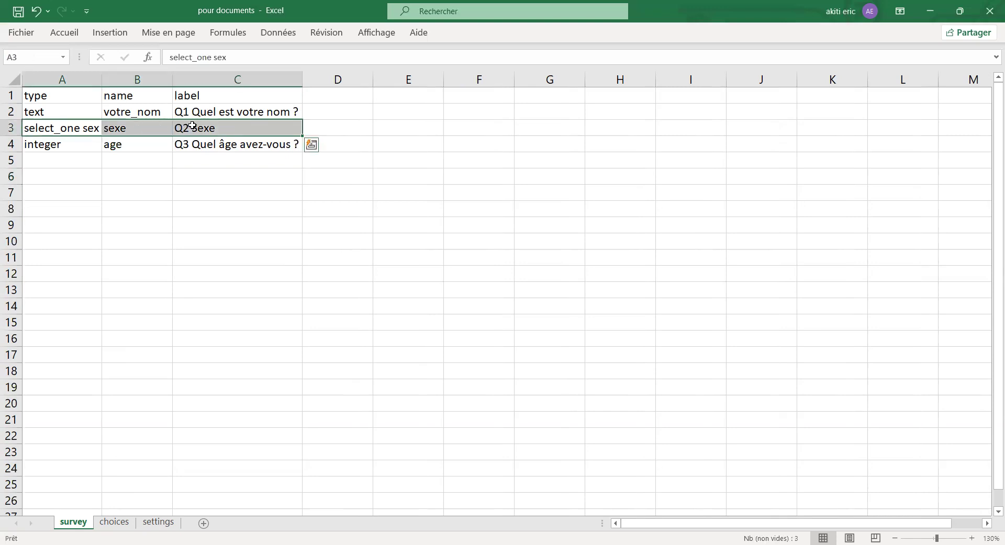
pyautogui.click(75, 36)
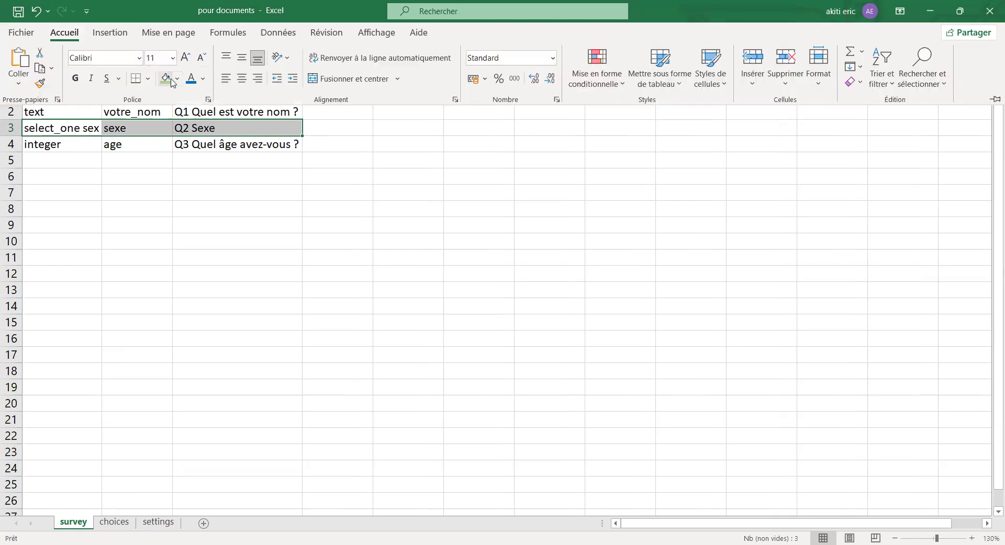
pyautogui.click(172, 83)
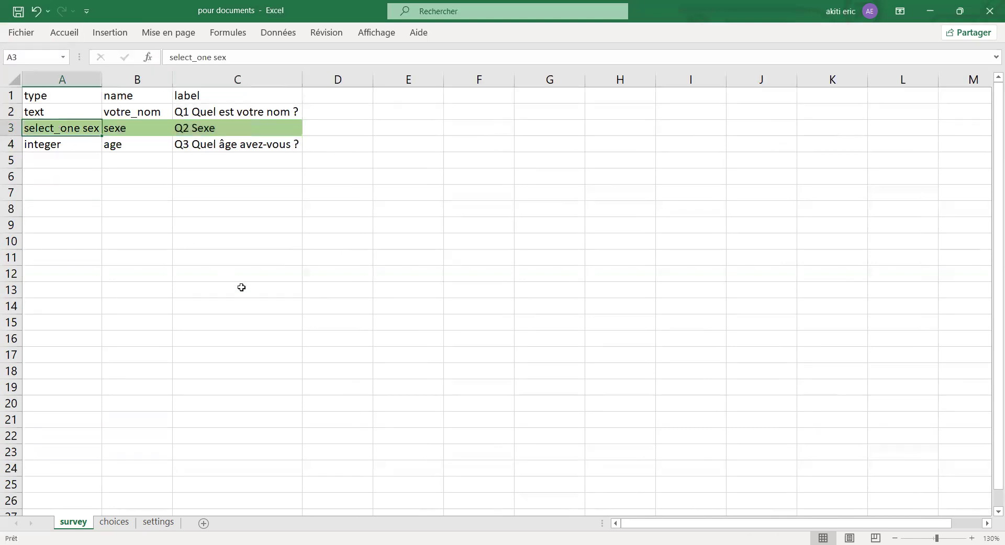
# Check the list name in the survey's select_one type and enter sex, masc and Masculin in row 2 of the choices sheet.
pyautogui.click(116, 523)
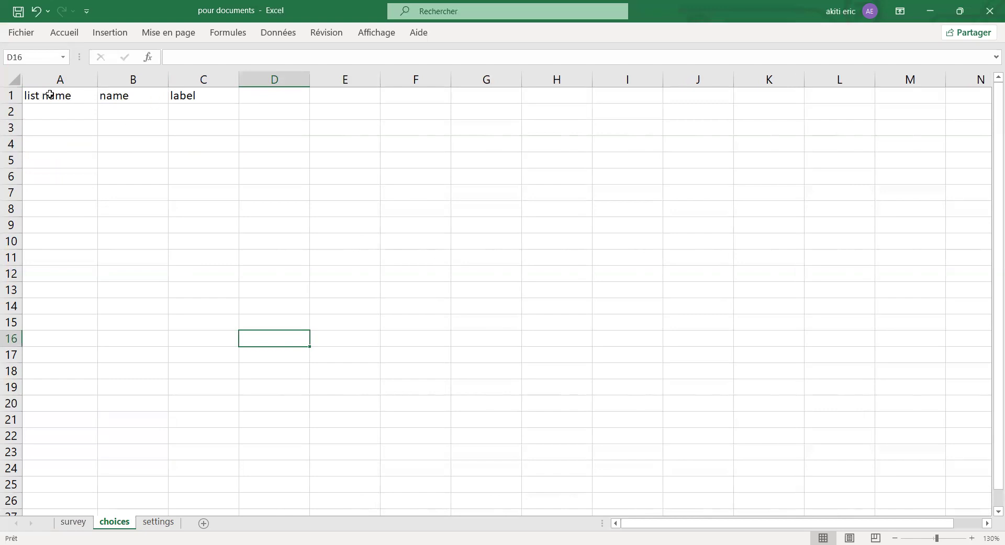
pyautogui.click(76, 522)
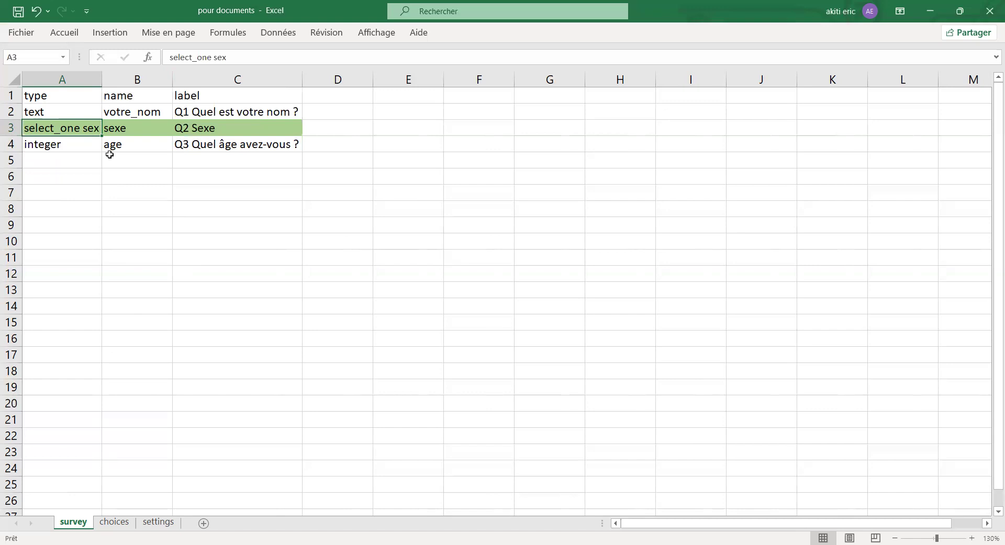
pyautogui.doubleClick(85, 127)
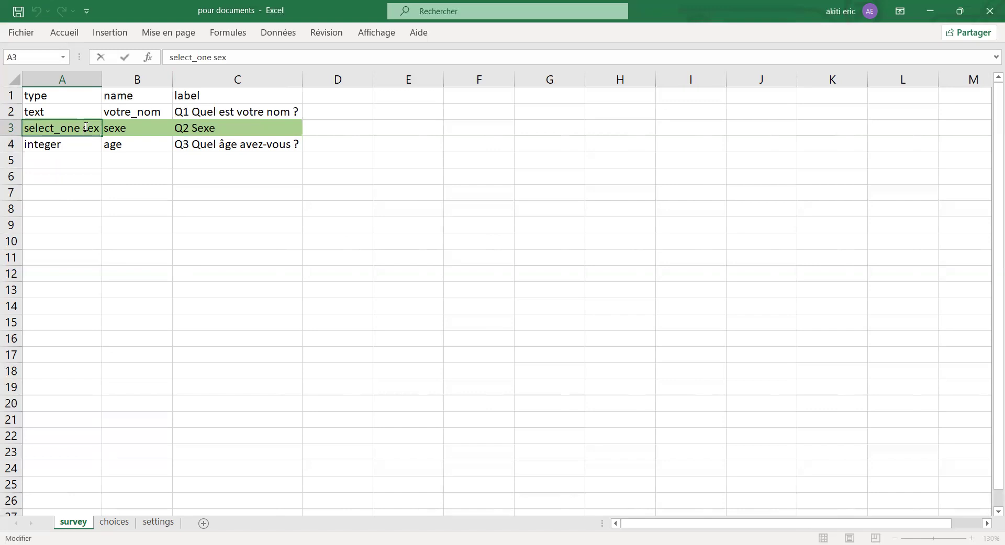
pyautogui.click(114, 522)
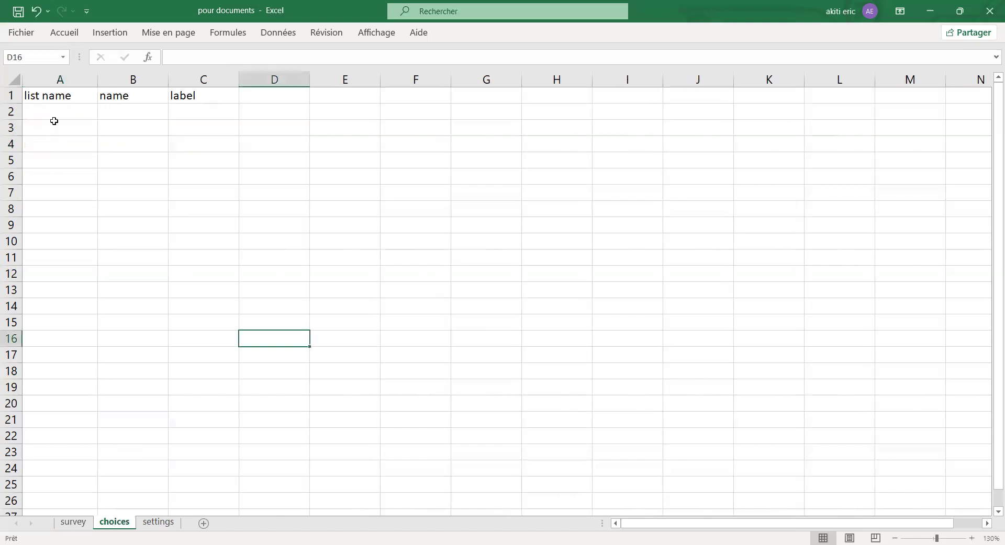
pyautogui.click(51, 115)
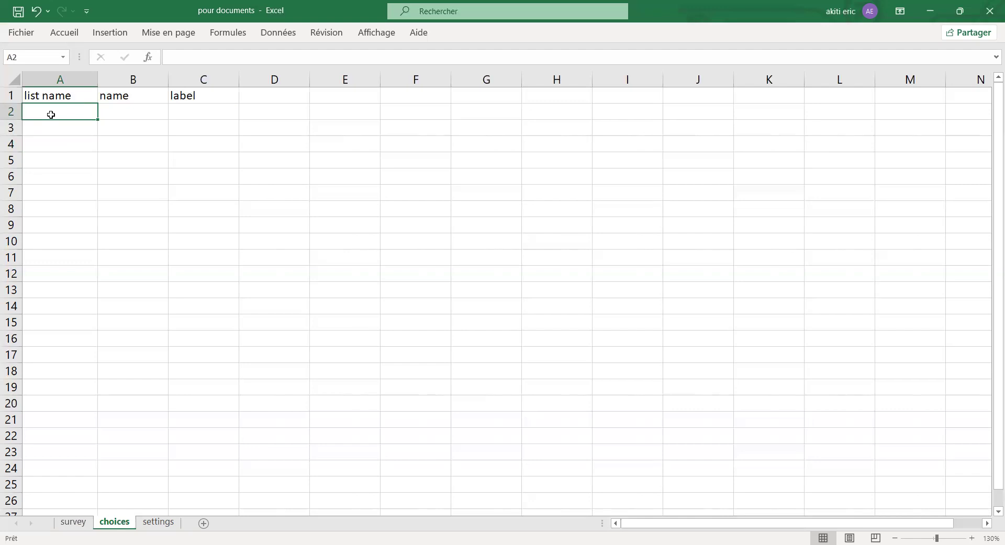
pyautogui.write('sex')
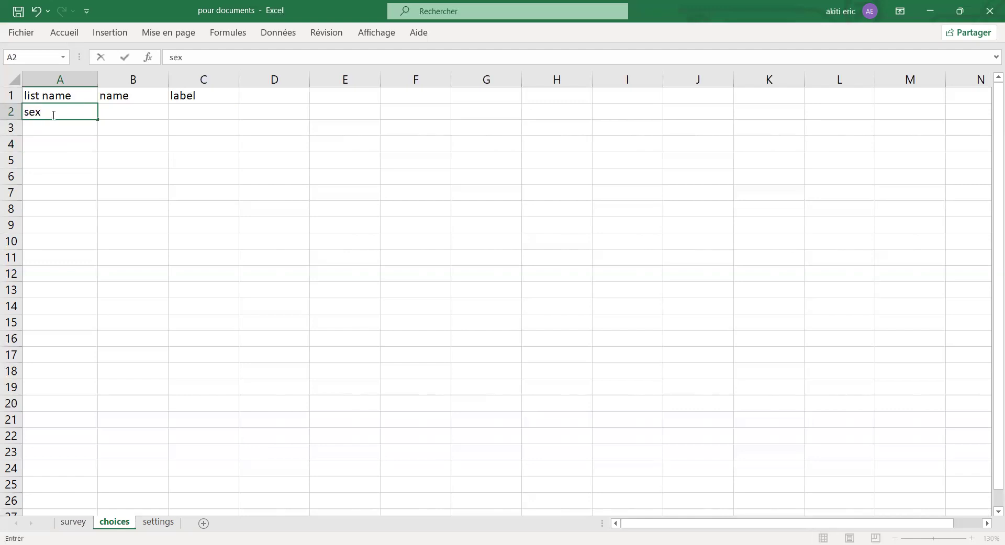
pyautogui.click(141, 115)
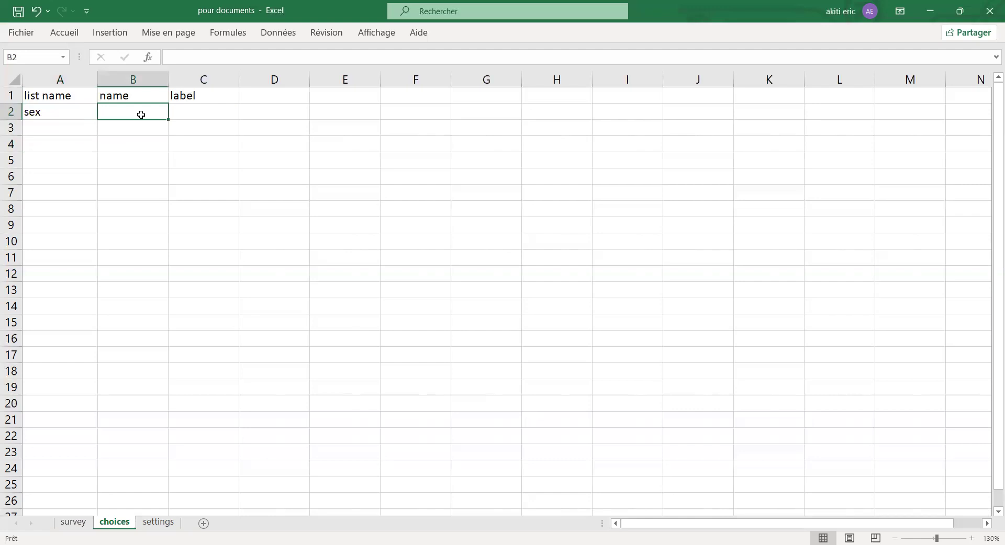
pyautogui.write('masc')
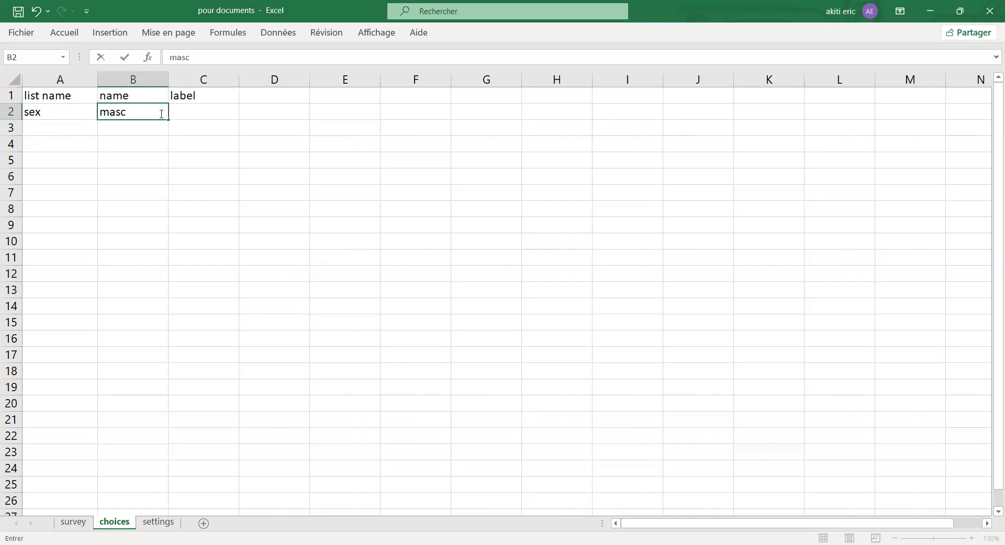
pyautogui.click(193, 112)
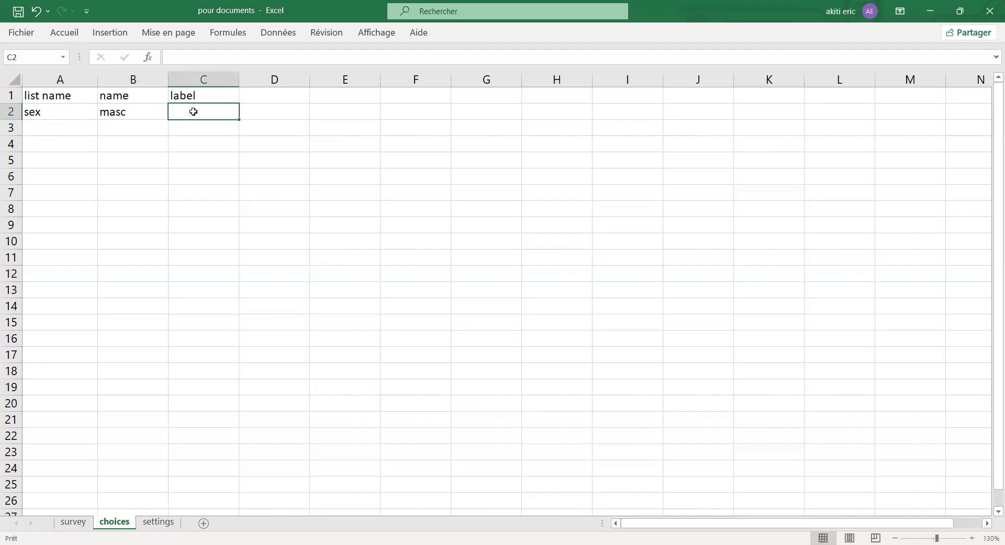
pyautogui.write('Masculin')
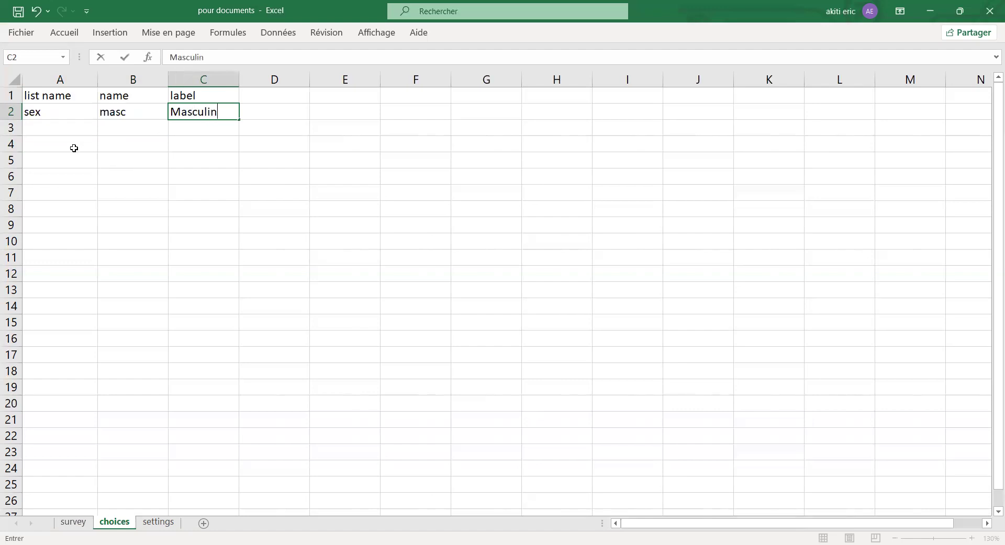
# Fill row 3 of the choices sheet with list name sex, name fem and label Féminin.
pyautogui.click(33, 129)
pyautogui.write('sex')
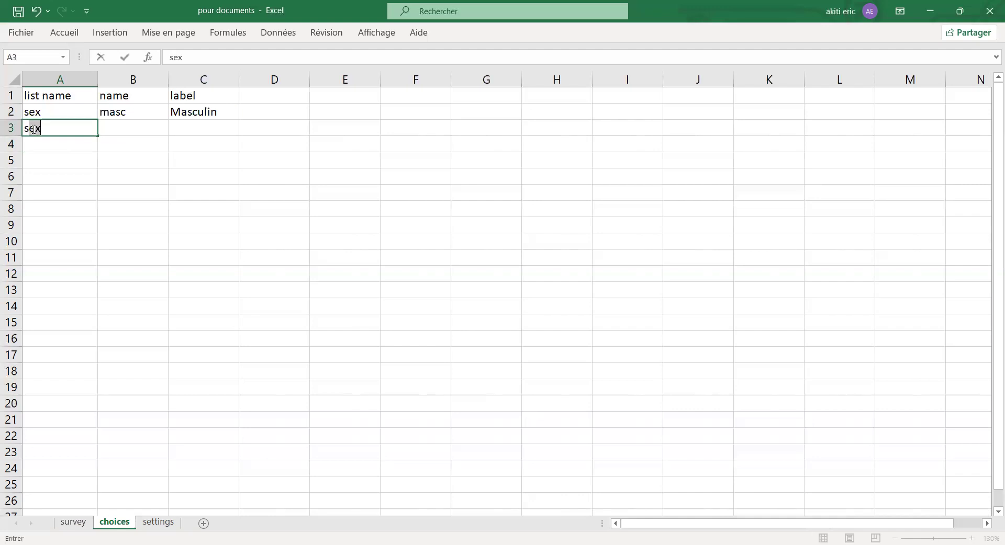
pyautogui.click(105, 128)
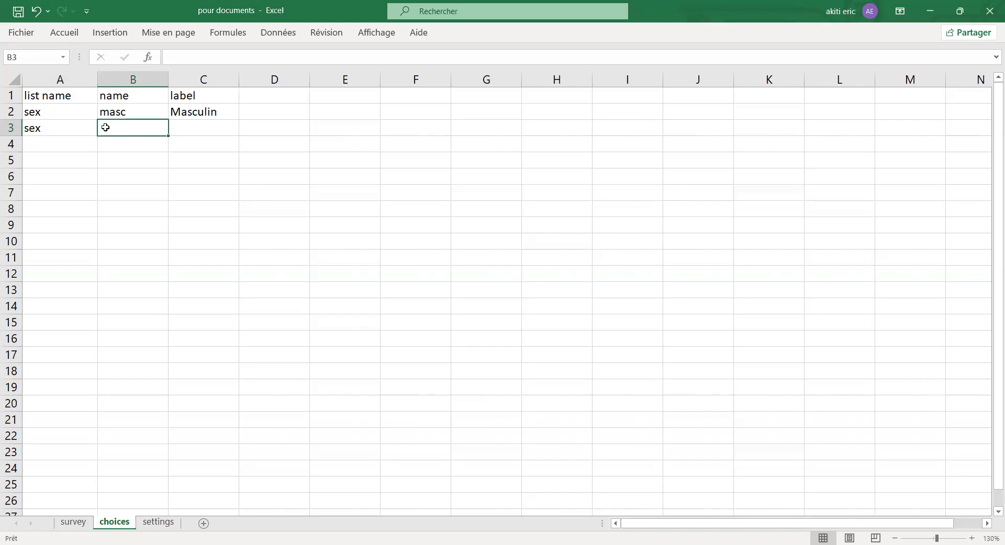
pyautogui.write('fem')
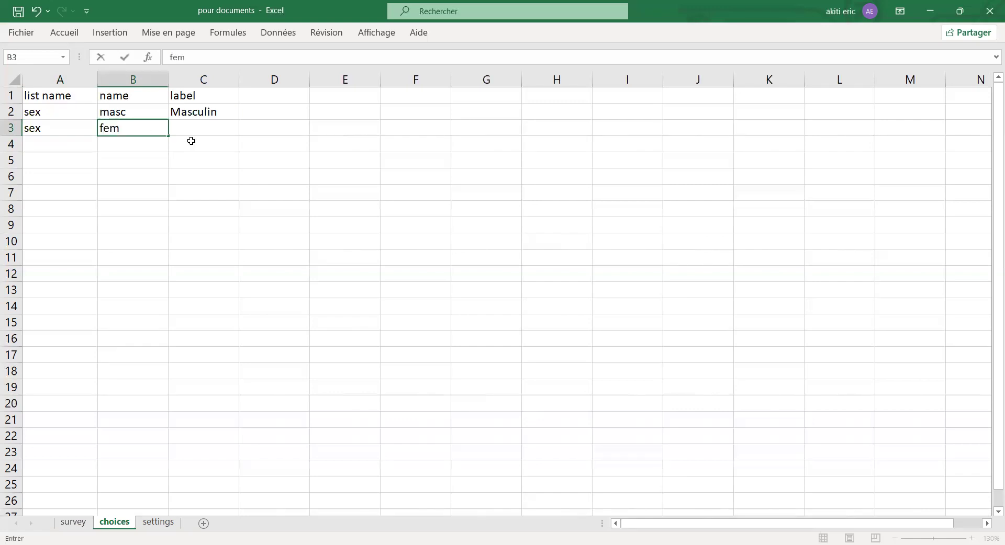
pyautogui.click(192, 130)
pyautogui.write('Ma')
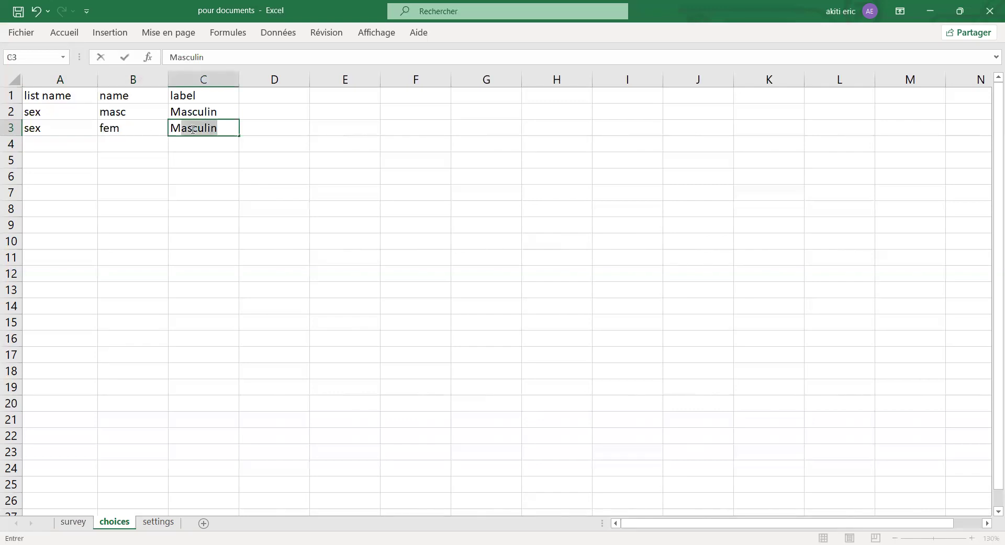
pyautogui.press('BackSpace')
pyautogui.press('BackSpace')
pyautogui.press('BackSpace')
pyautogui.write('Féminin')
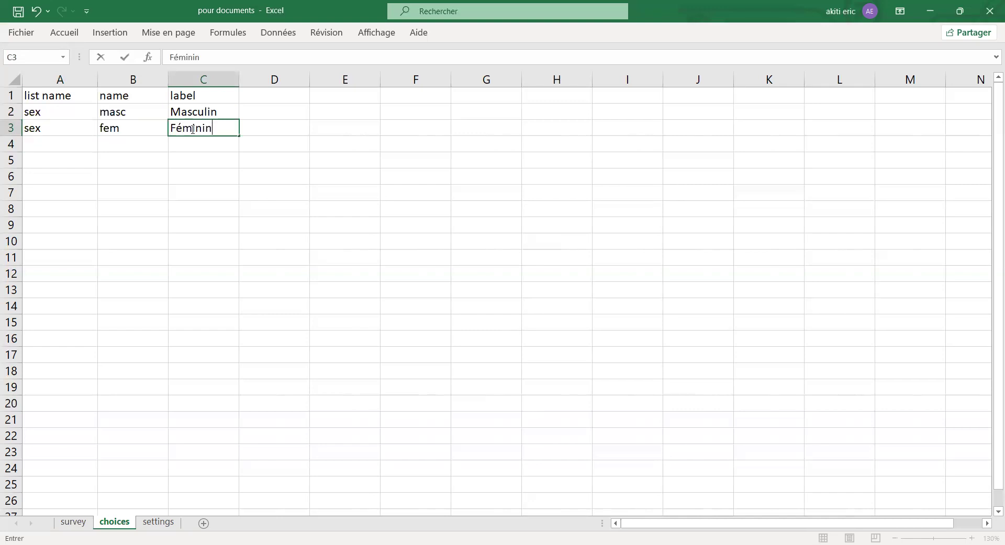
# Highlight both sex choices in A2 to C3 with a green fill and compare them with the select_one question in the survey sheet.
pyautogui.click(314, 256)
pyautogui.moveTo(61, 112); pyautogui.dragTo(173, 130)
pyautogui.click(65, 32)
pyautogui.click(165, 77)
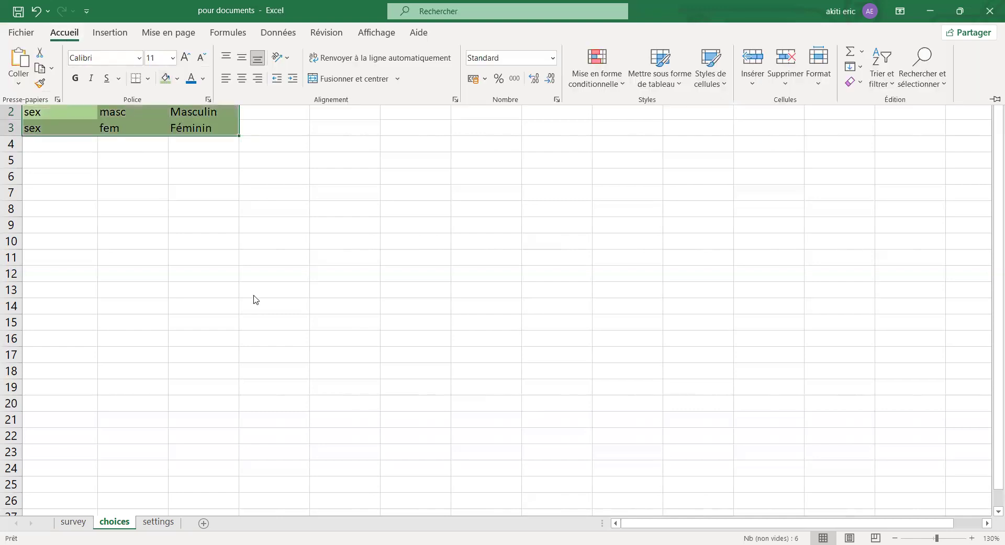
pyautogui.click(81, 524)
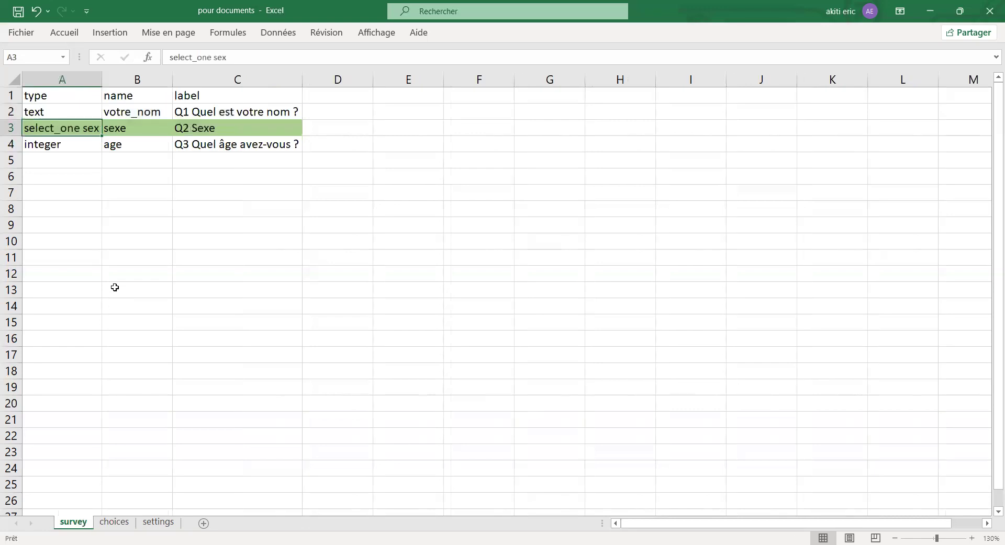
pyautogui.click(114, 523)
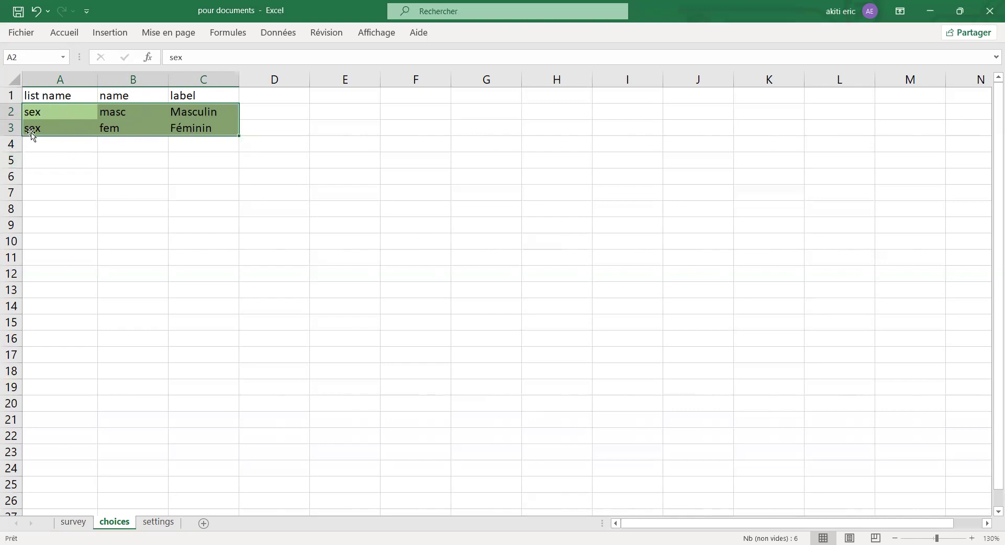
pyautogui.click(78, 522)
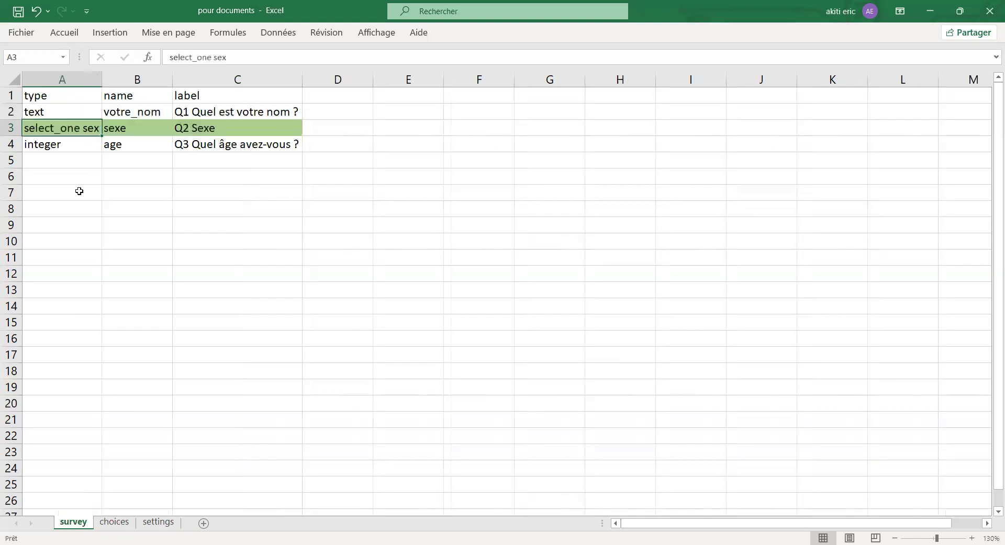
# Change the form_title value in the settings sheet to Formulaire de pratique xlsForm and fit column A to its content.
pyautogui.click(230, 286)
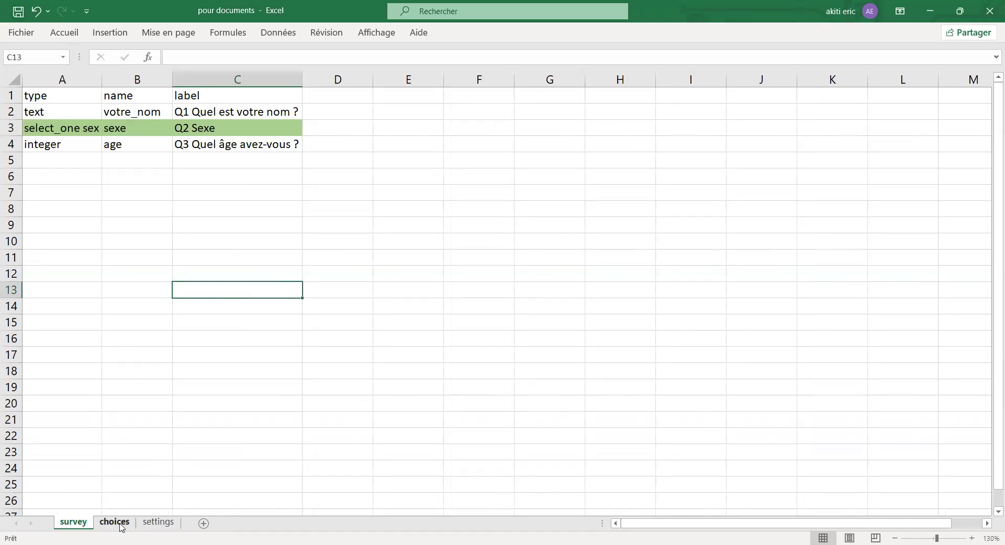
pyautogui.click(154, 526)
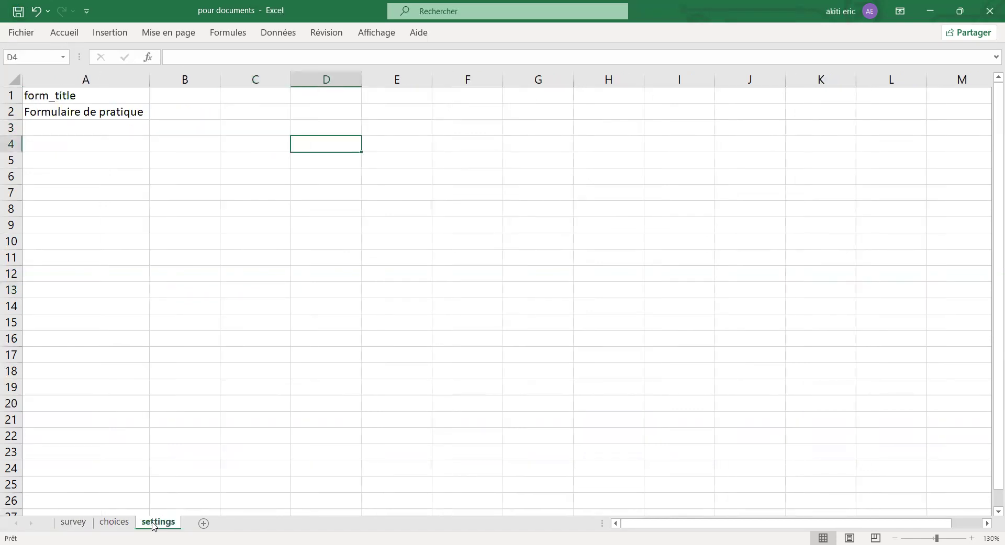
pyautogui.click(51, 115)
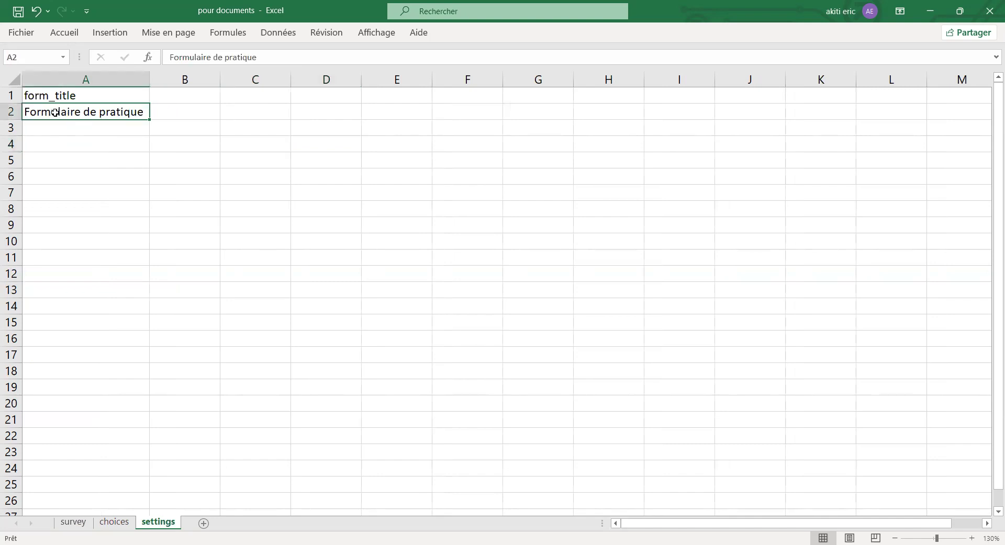
pyautogui.doubleClick(140, 113)
pyautogui.moveTo(146, 113)
pyautogui.mouseDown()
pyautogui.moveTo(92, 114)
pyautogui.moveTo(144, 116)
pyautogui.mouseUp()
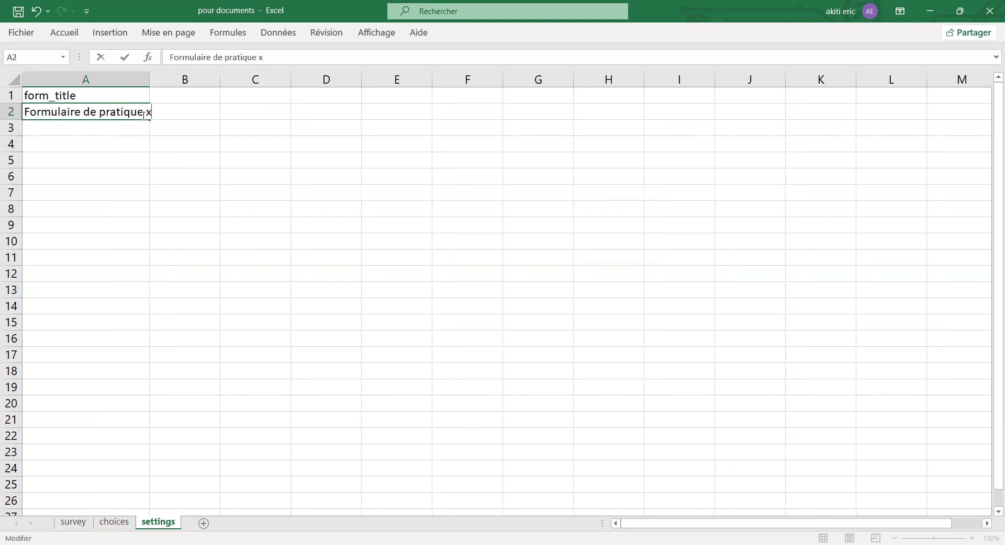
pyautogui.write('xlsForm')
pyautogui.click(204, 198)
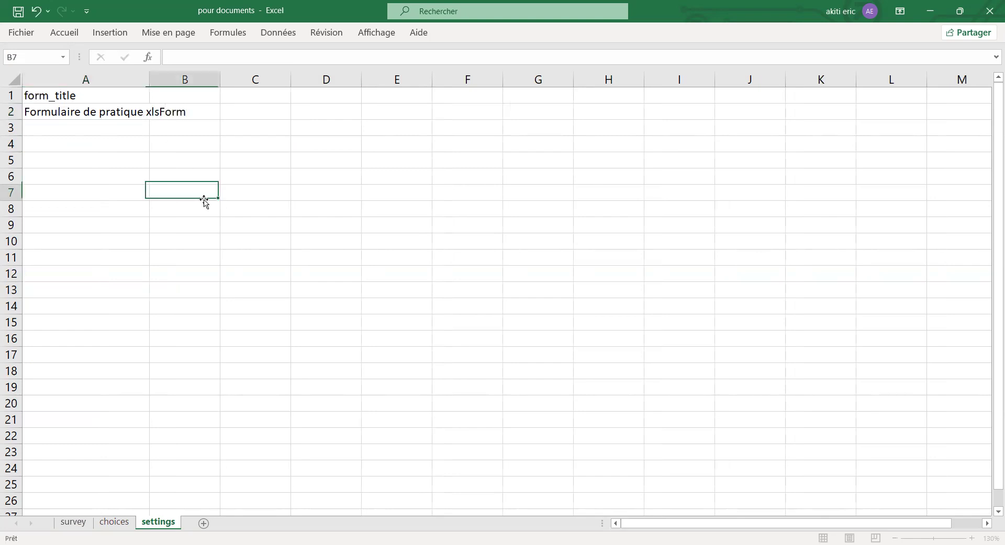
pyautogui.doubleClick(147, 78)
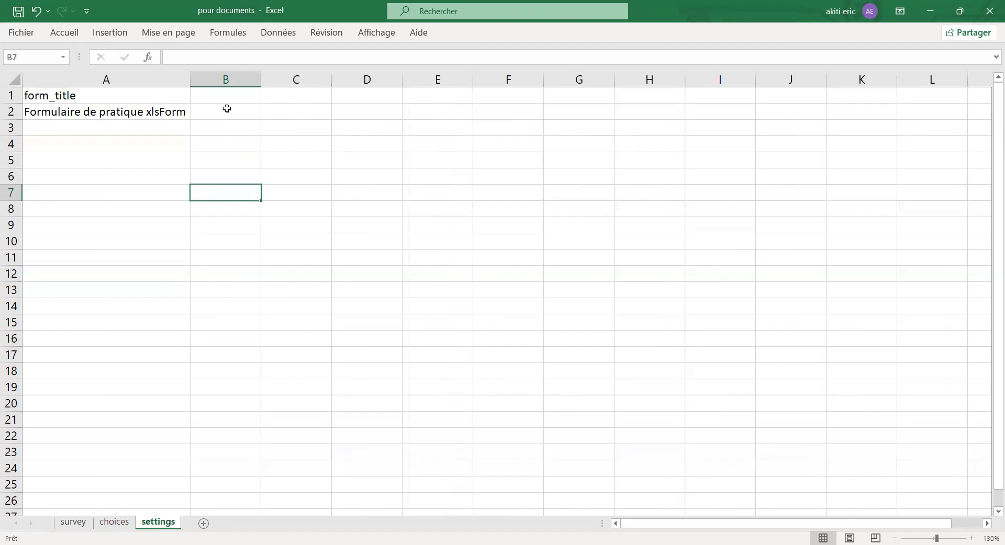
# Save the pour documents workbook and close it.
pyautogui.click(79, 116)
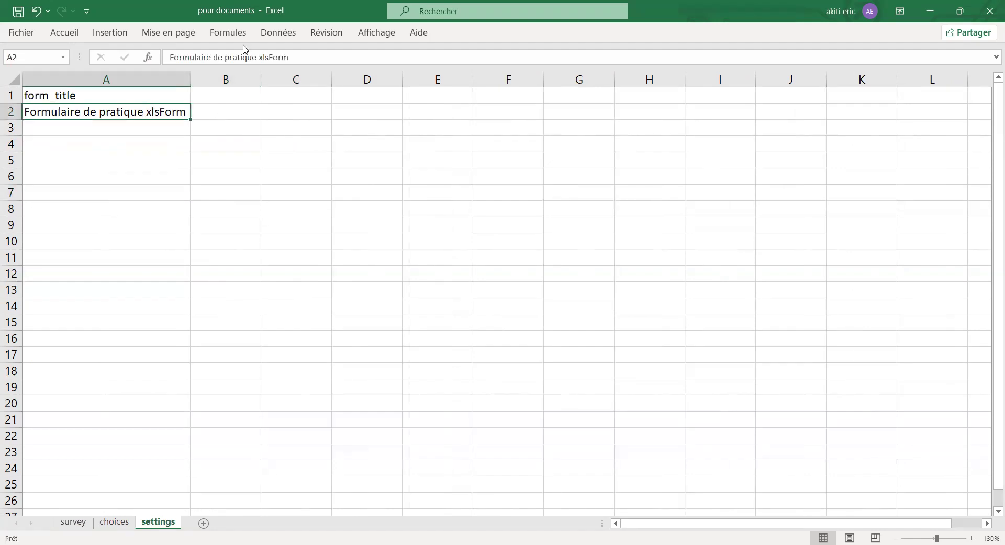
pyautogui.click(18, 11)
pyautogui.click(990, 8)
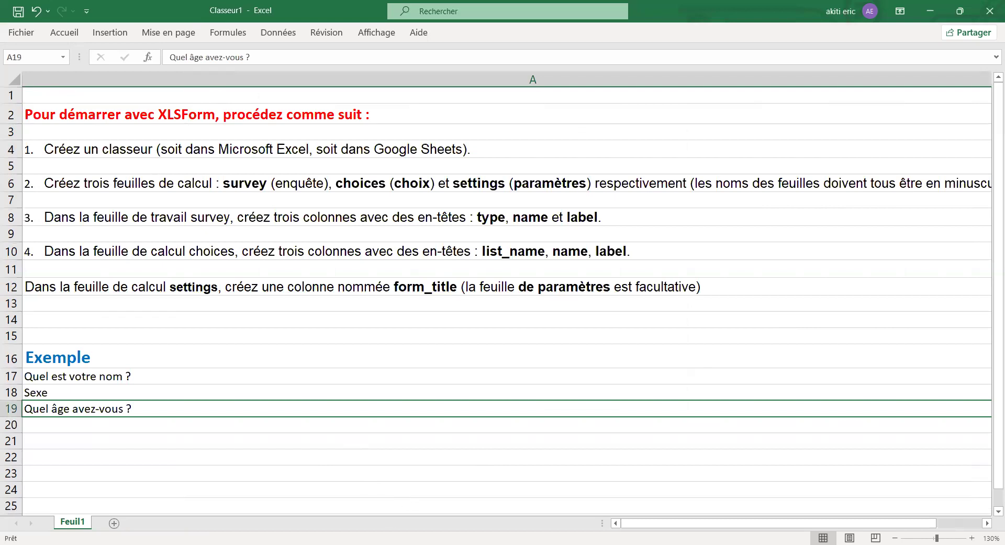
# Switch to KoboToolbox in the browser and start a new project with Upload an XLSForm as its source.
pyautogui.hotkey('alt', 'Tab')
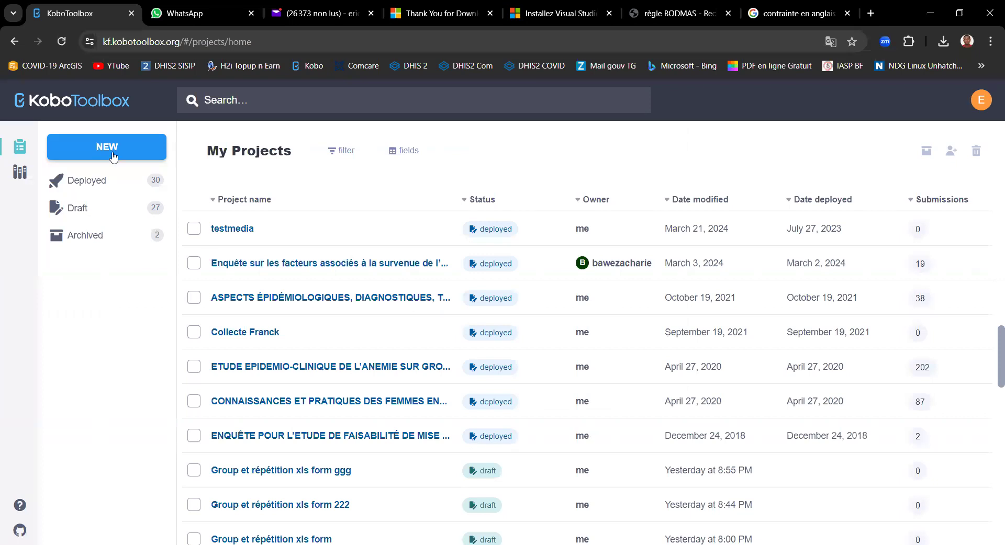
pyautogui.click(83, 150)
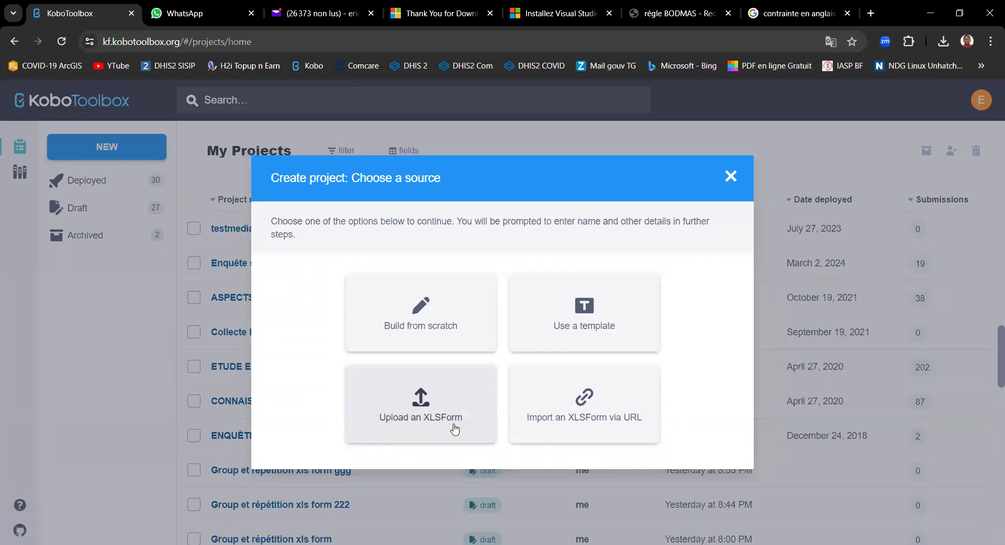
pyautogui.click(397, 422)
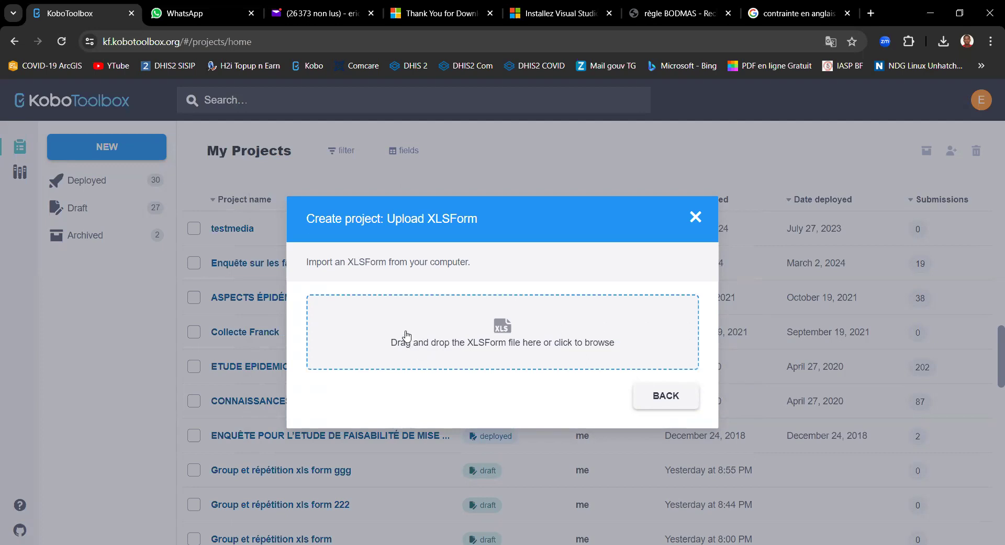
# Upload the pour documents workbook from the Bureau folder as the project's XLSForm.
pyautogui.click(390, 340)
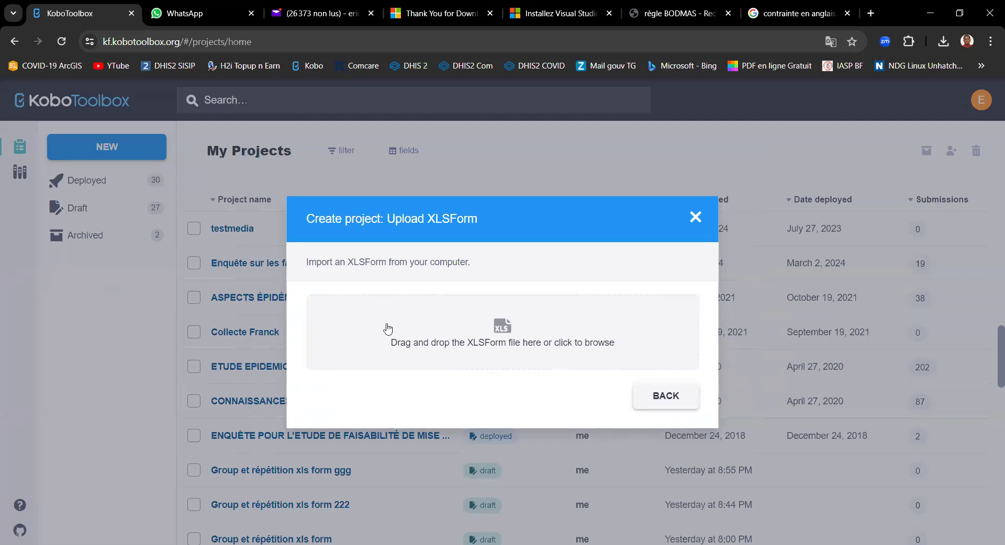
pyautogui.click(427, 331)
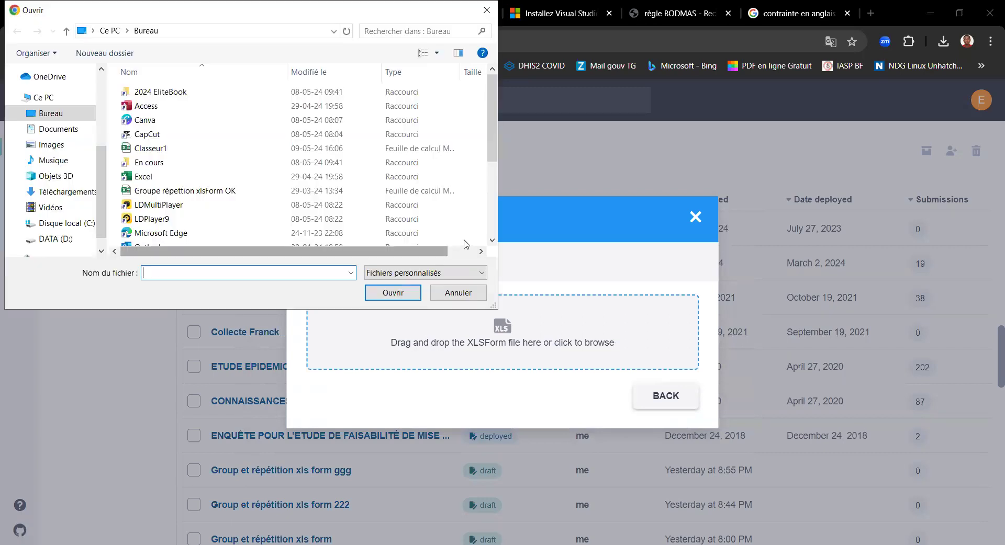
pyautogui.click(492, 241)
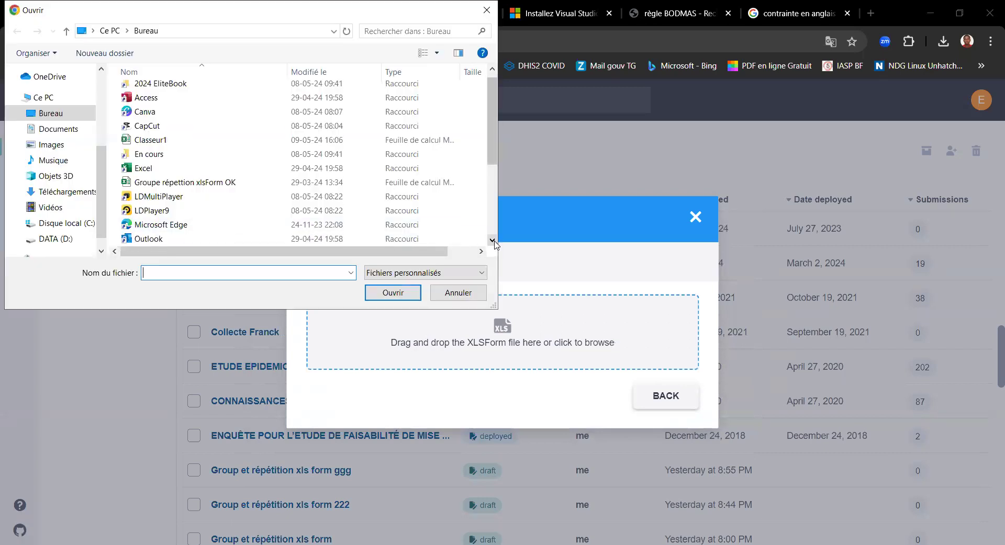
pyautogui.click(492, 240)
pyautogui.click(492, 241)
pyautogui.click(492, 241)
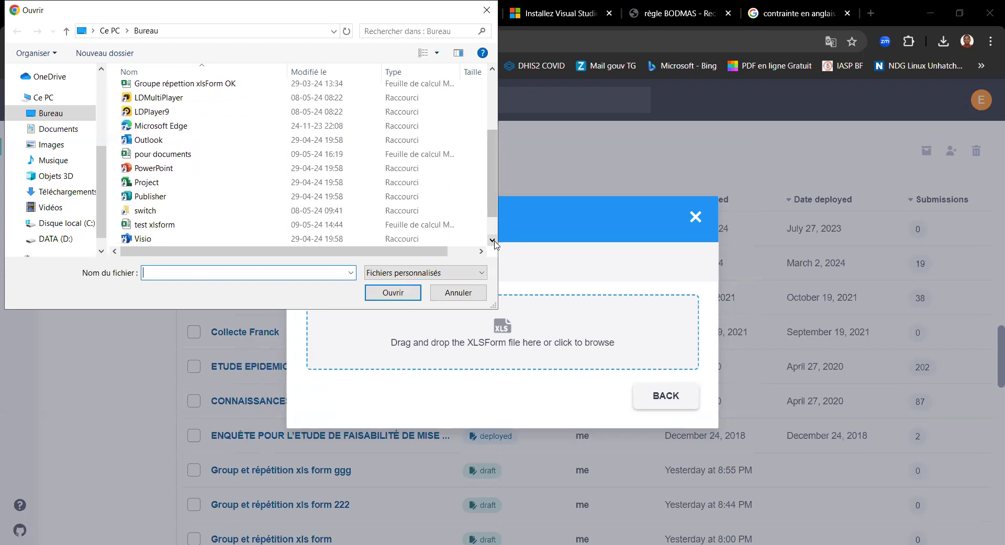
pyautogui.click(134, 157)
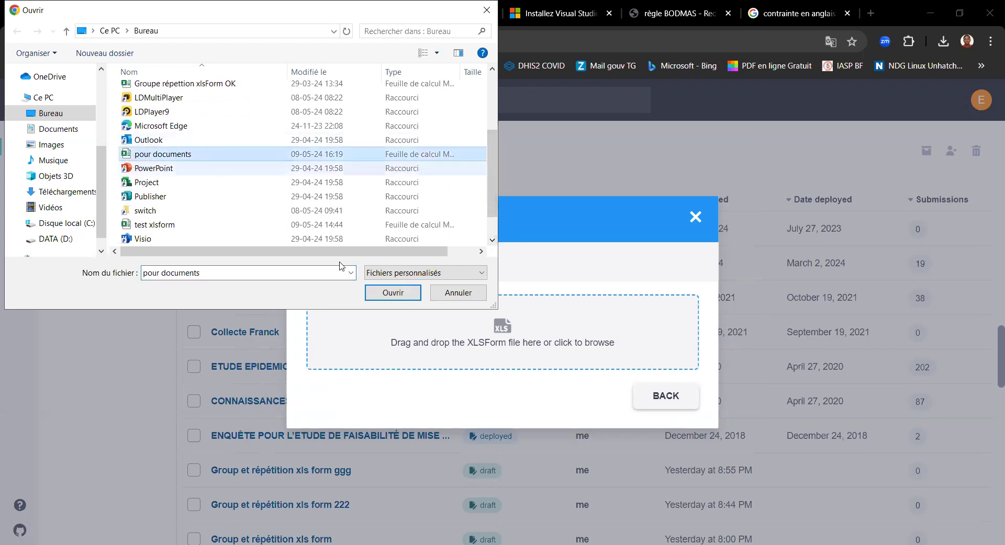
pyautogui.click(392, 293)
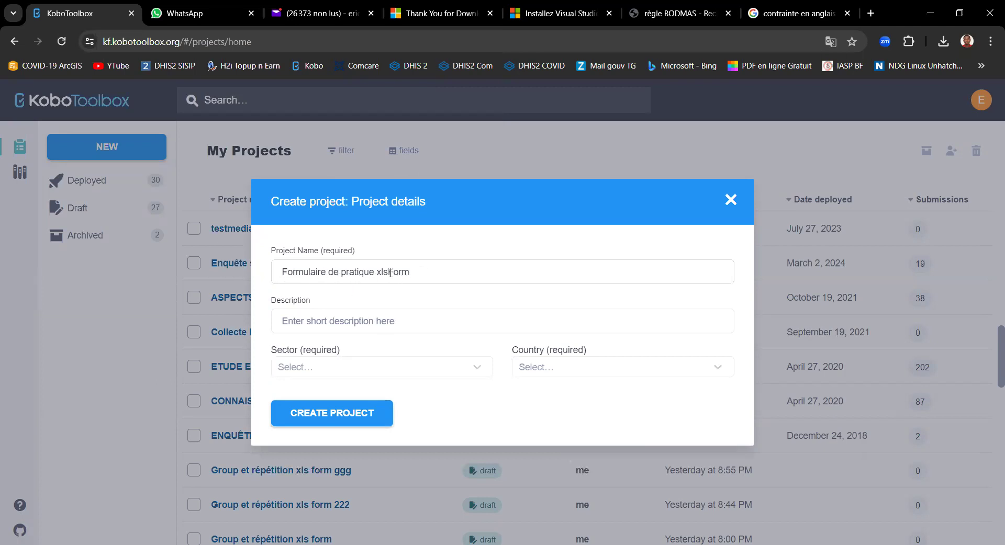
# Set the project's sector to Health Services / Public Health and its country to Togo, and create the project.
pyautogui.click(308, 372)
pyautogui.click(384, 351)
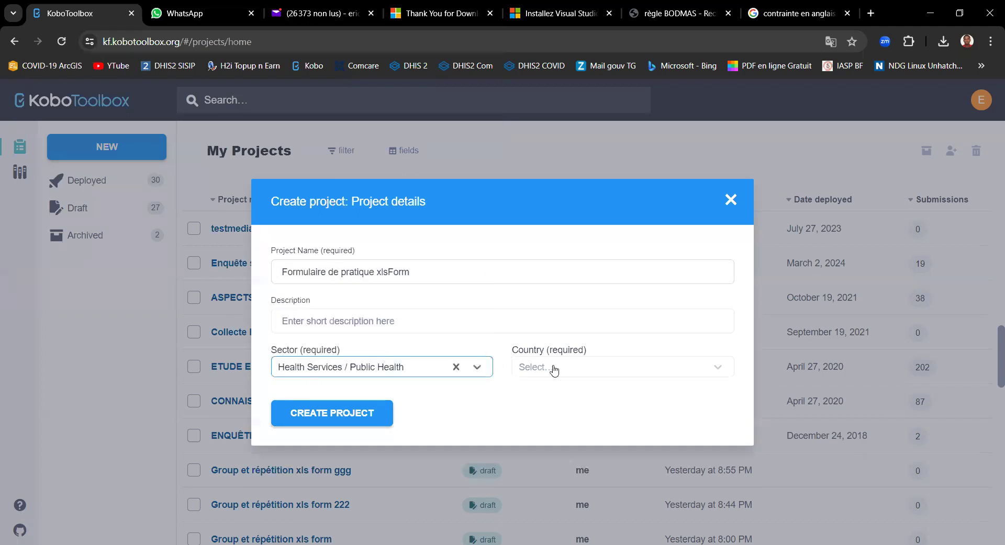
pyautogui.click(554, 371)
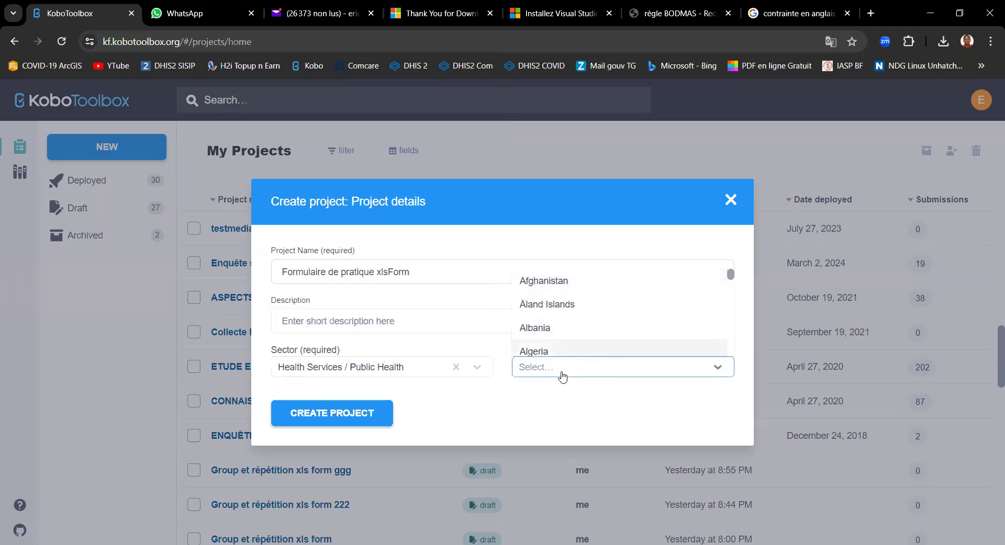
pyautogui.write('To')
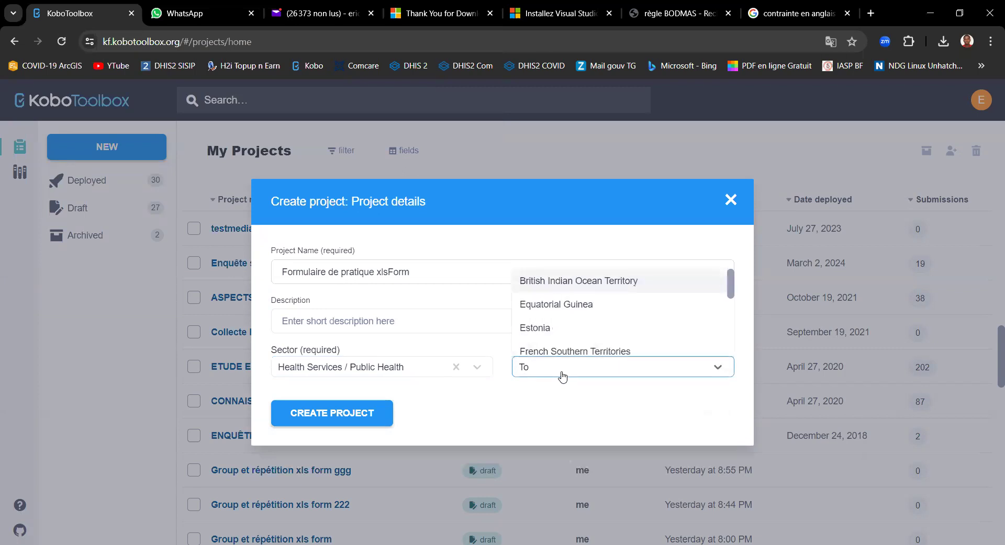
pyautogui.write('go')
pyautogui.click(540, 347)
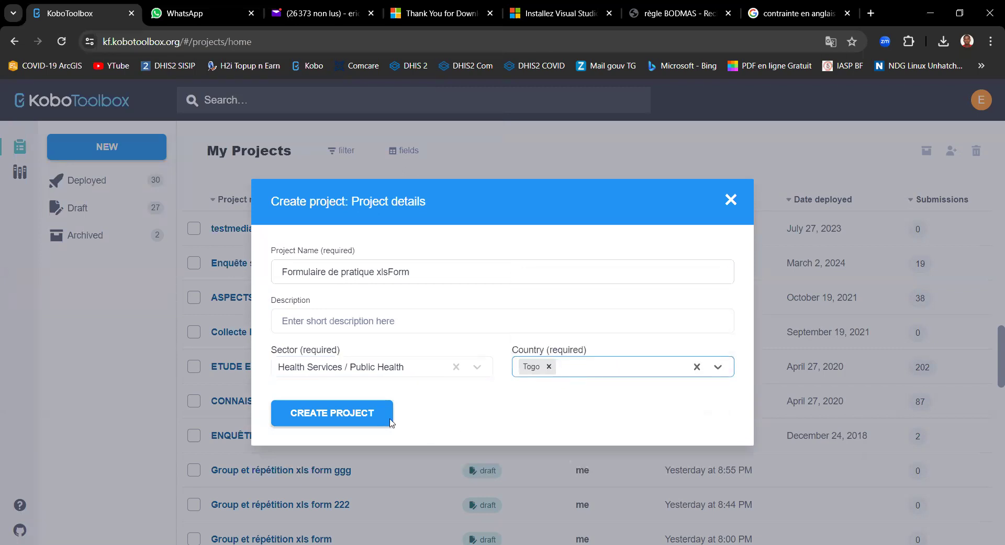
pyautogui.click(321, 415)
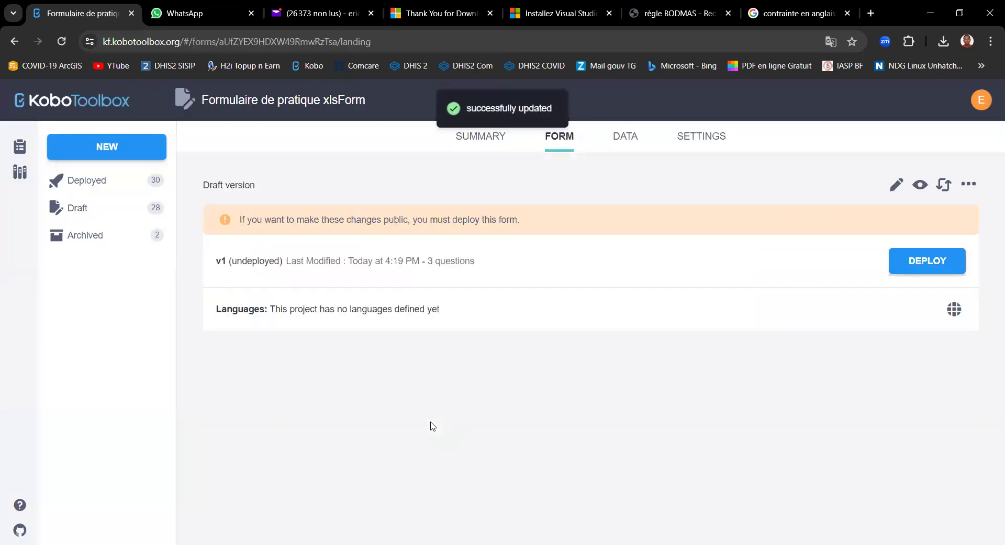
# Open the form in the editor and examine each question's data column name and the response choices of the Sexe question.
pyautogui.click(897, 187)
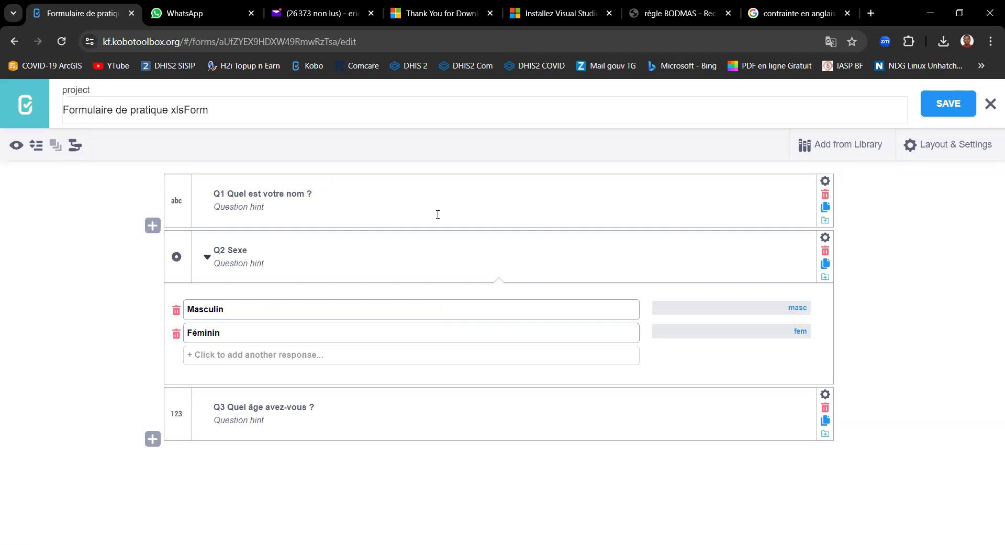
pyautogui.click(826, 185)
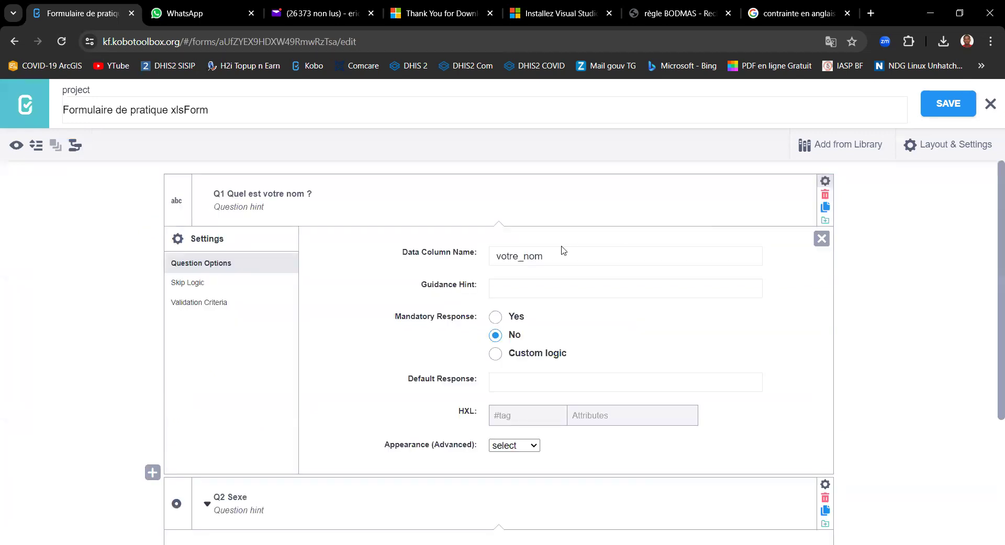
pyautogui.click(825, 182)
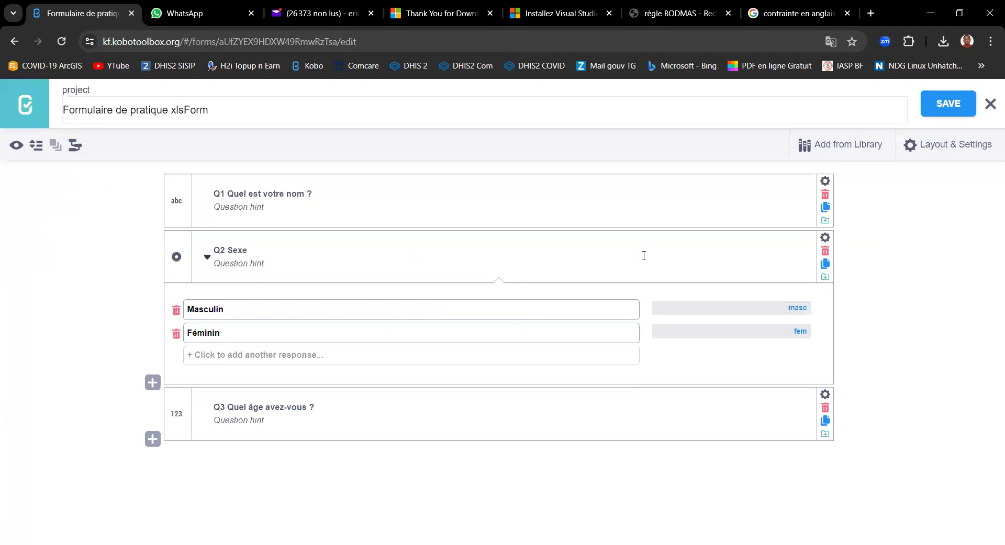
pyautogui.click(825, 238)
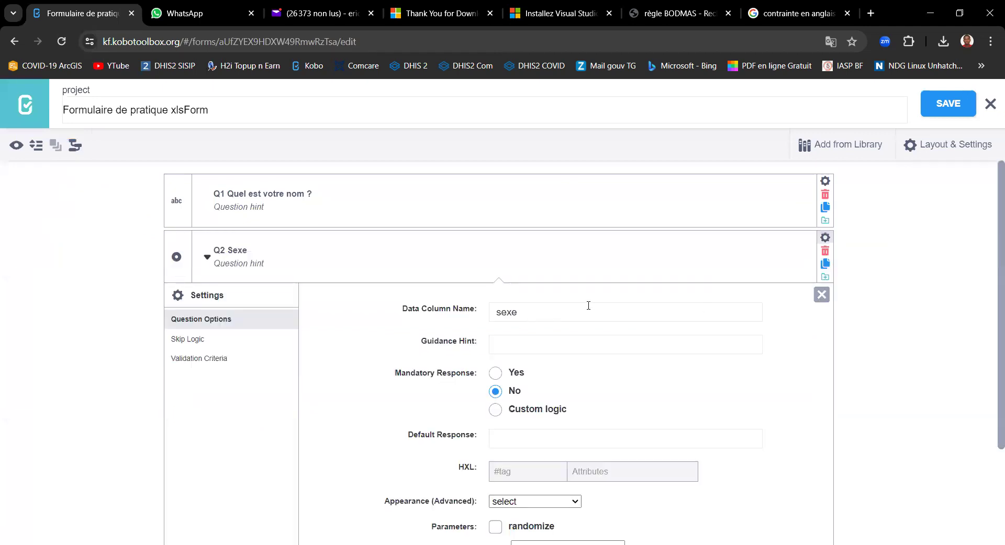
pyautogui.click(825, 238)
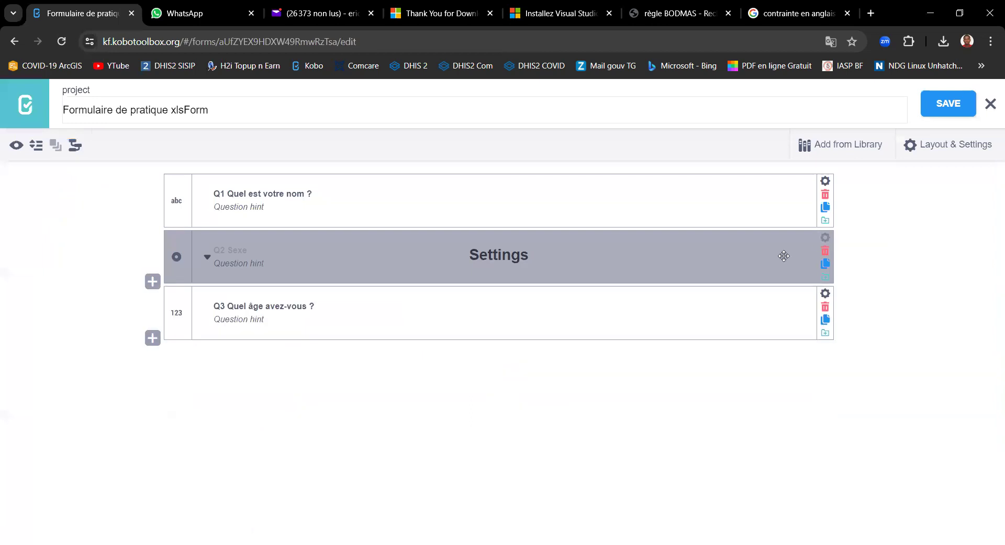
pyautogui.click(207, 257)
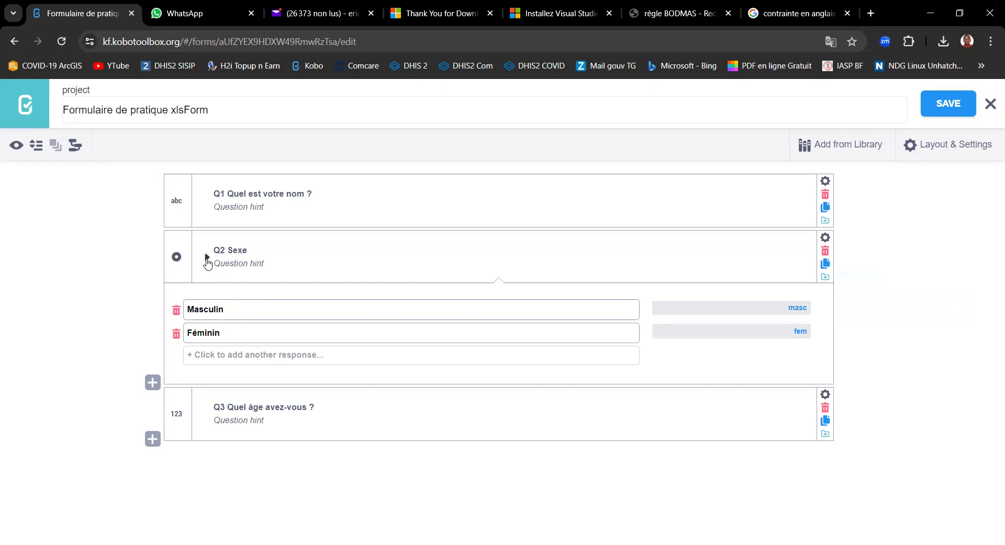
pyautogui.click(207, 257)
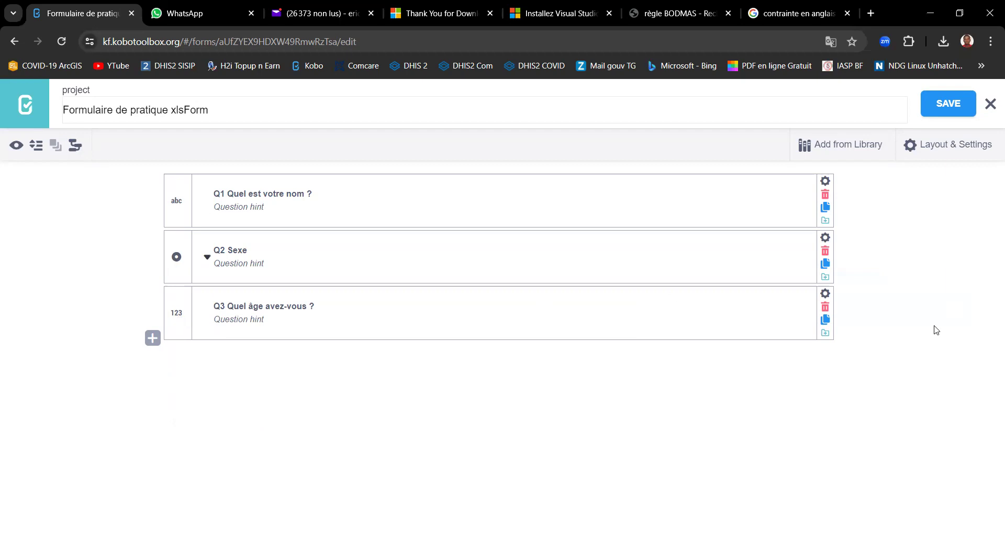
pyautogui.click(824, 296)
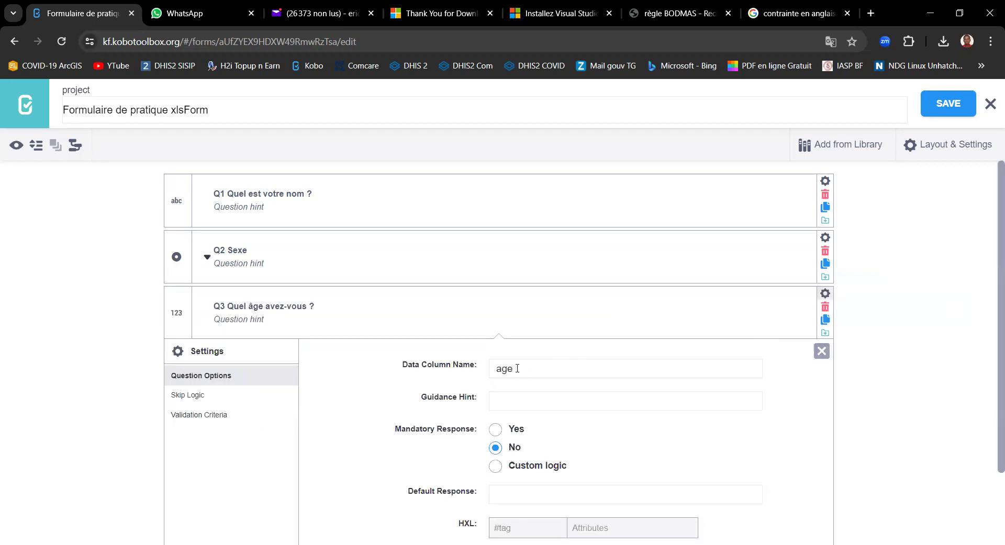
pyautogui.click(825, 294)
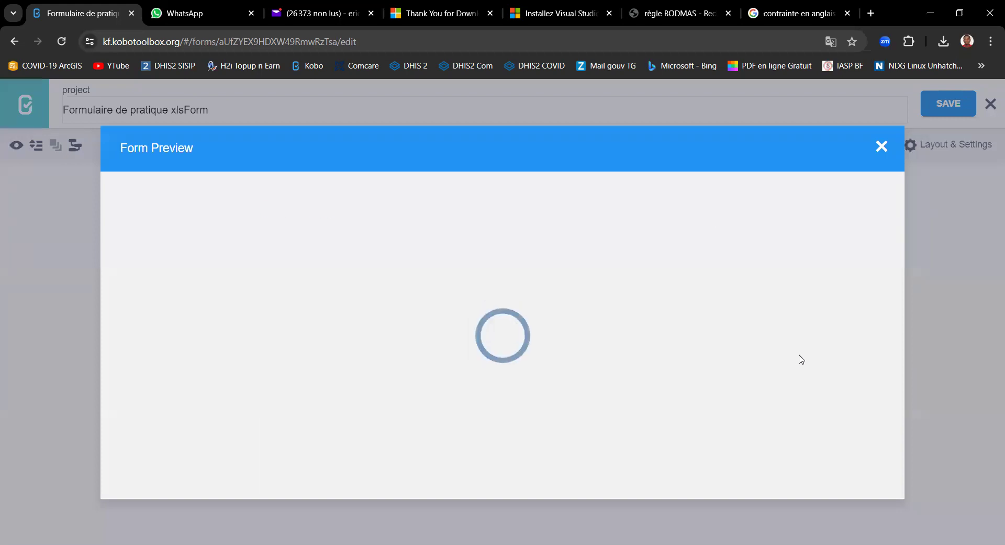
# Look through the form preview from the title to the last question, and close the preview.
pyautogui.scroll(-4, 890, 294)
pyautogui.scroll(2, 891, 326)
pyautogui.scroll(-1, 889, 334)
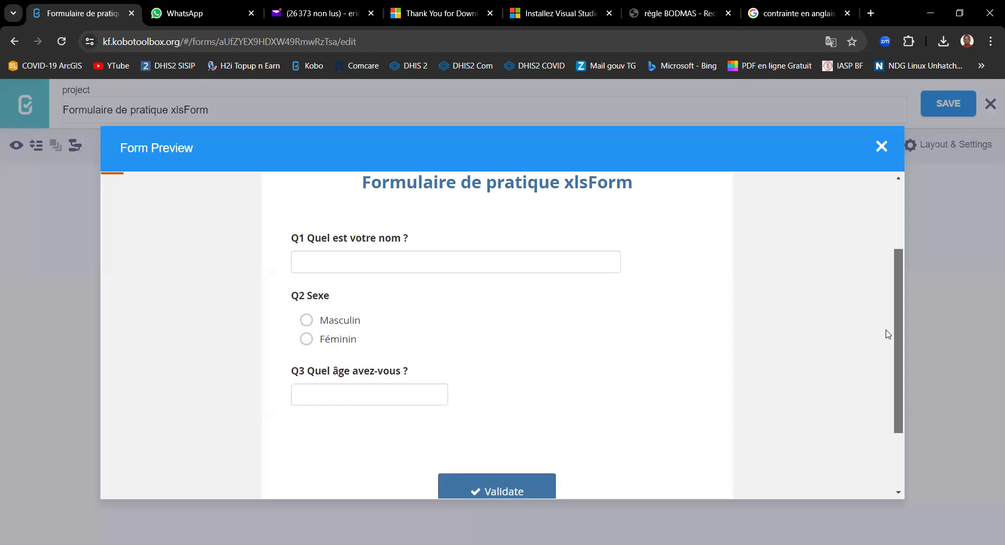
pyautogui.scroll(-1, 889, 336)
pyautogui.scroll(-2, 888, 337)
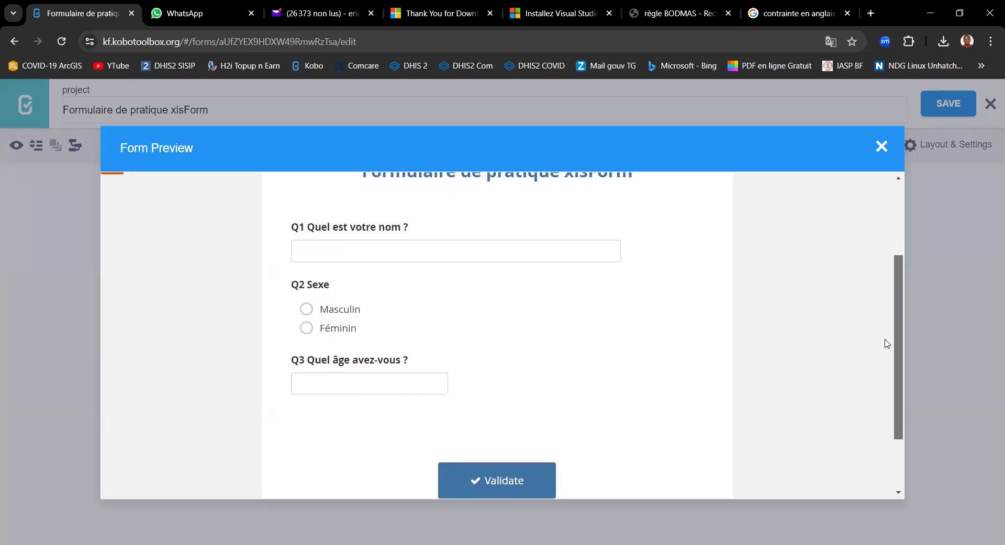
pyautogui.scroll(3, 881, 332)
pyautogui.scroll(-2, 880, 334)
pyautogui.scroll(3, 880, 336)
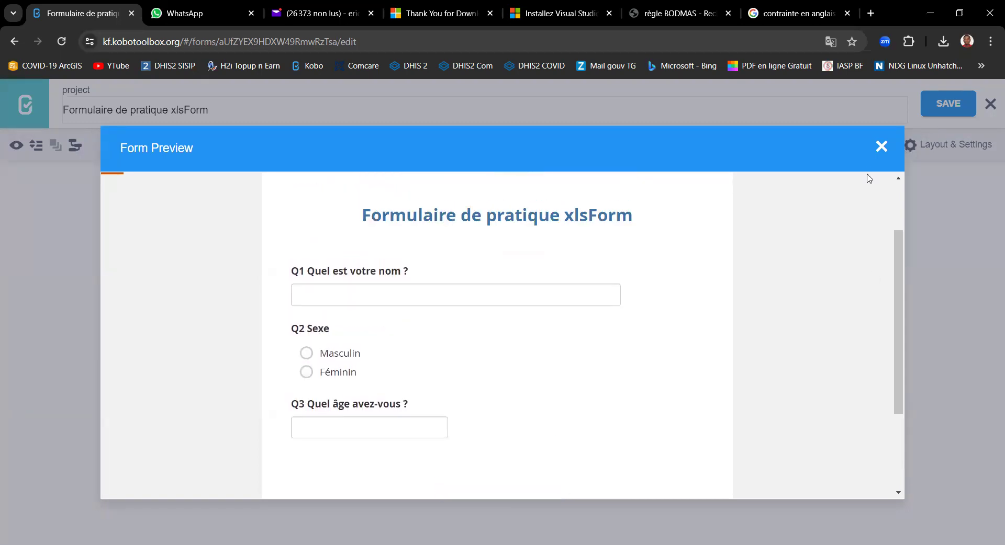
pyautogui.click(881, 147)
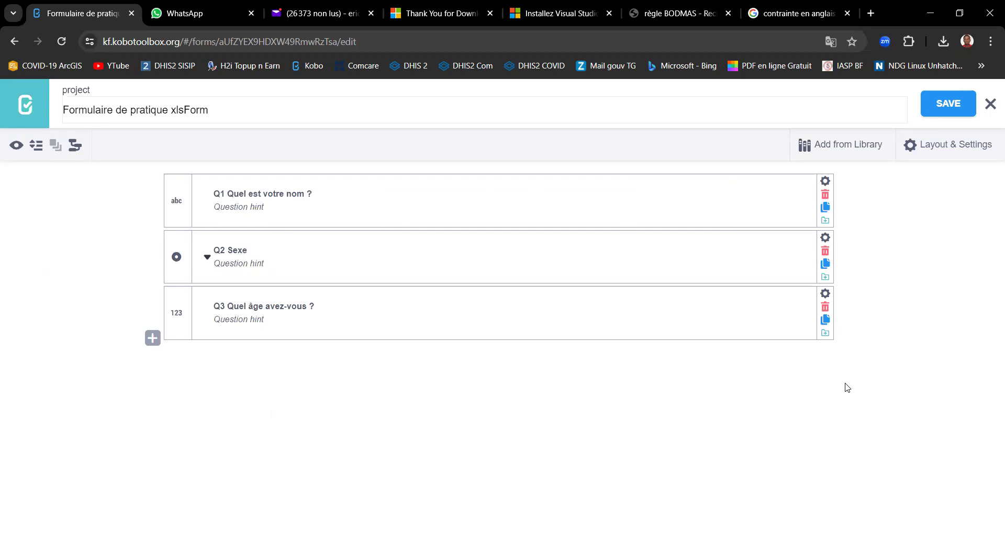
# Examine the question options, skip logic and validation criteria of the "Quel est votre nom ?" question, and close its settings.
pyautogui.click(825, 187)
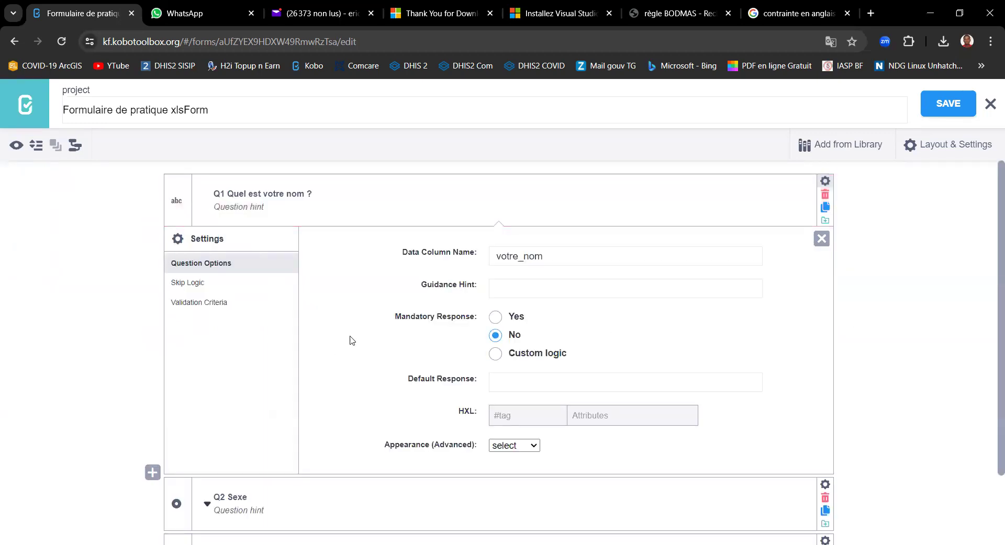
pyautogui.click(192, 284)
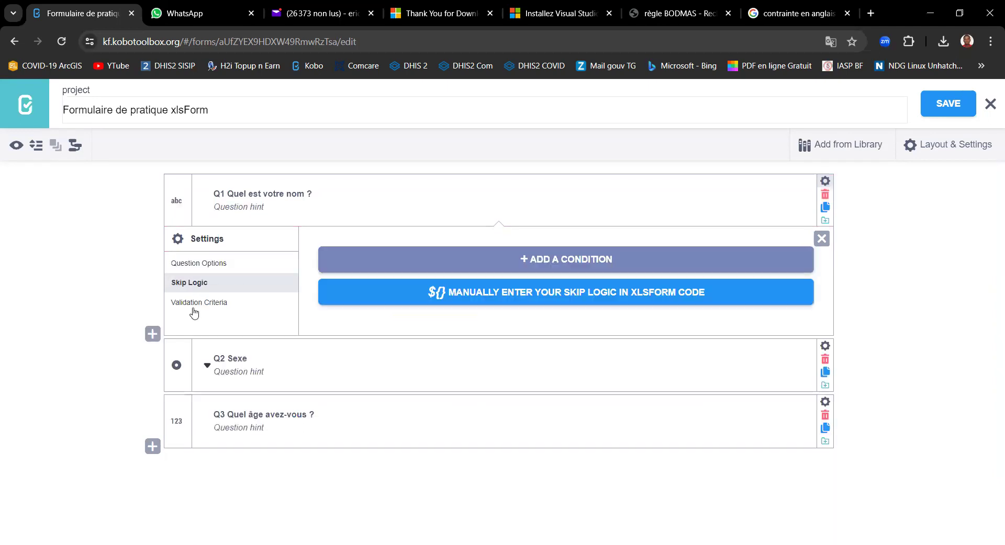
pyautogui.click(195, 305)
pyautogui.click(192, 265)
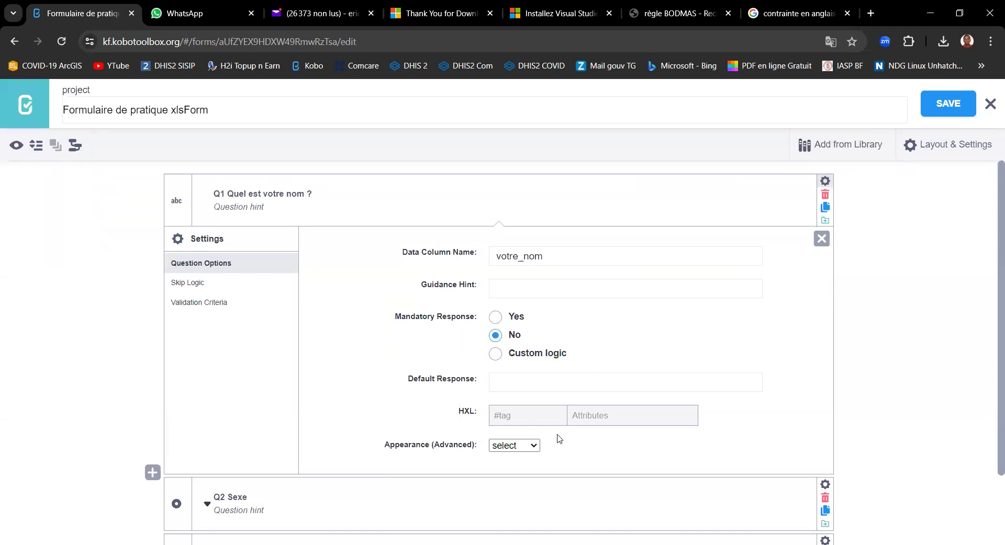
pyautogui.click(195, 288)
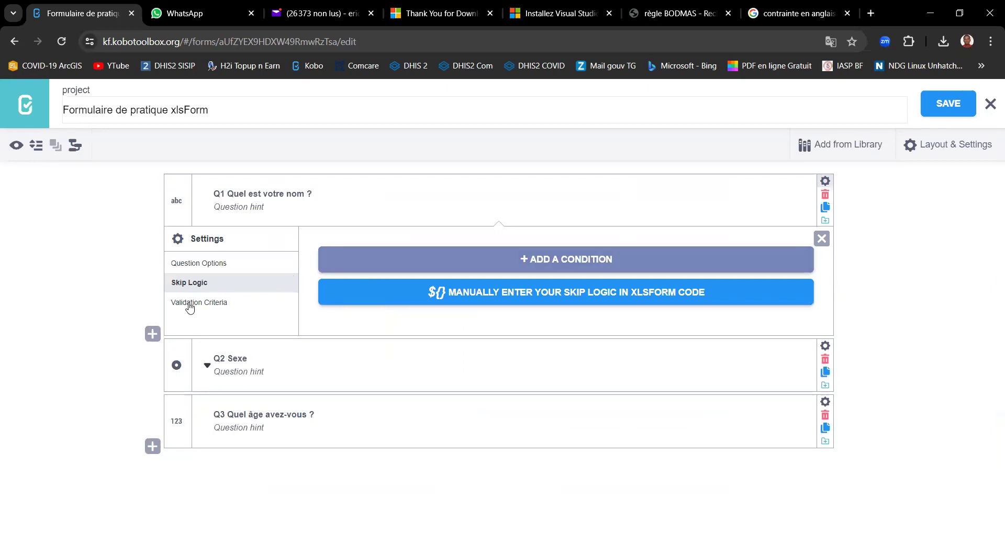
pyautogui.click(191, 308)
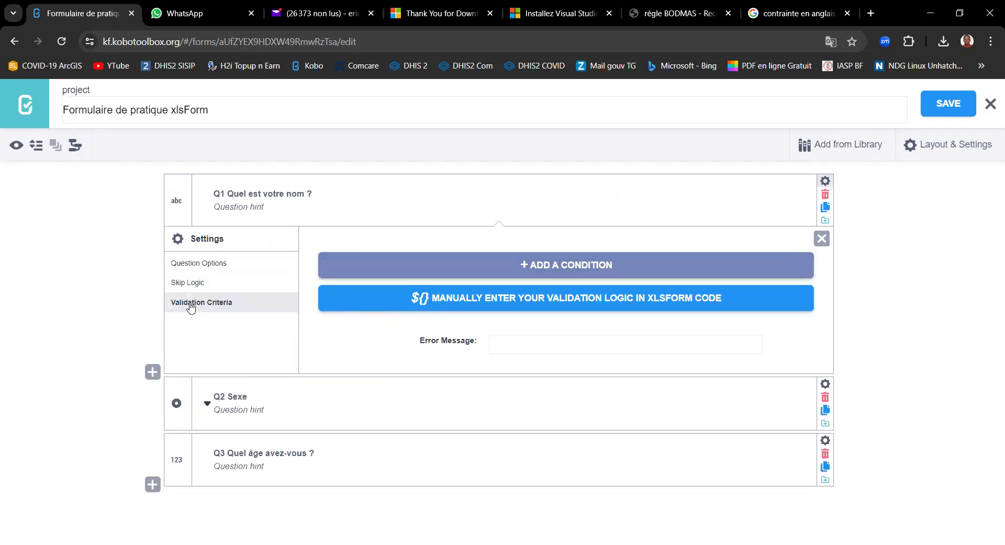
pyautogui.doubleClick(248, 310)
pyautogui.doubleClick(273, 342)
pyautogui.click(820, 239)
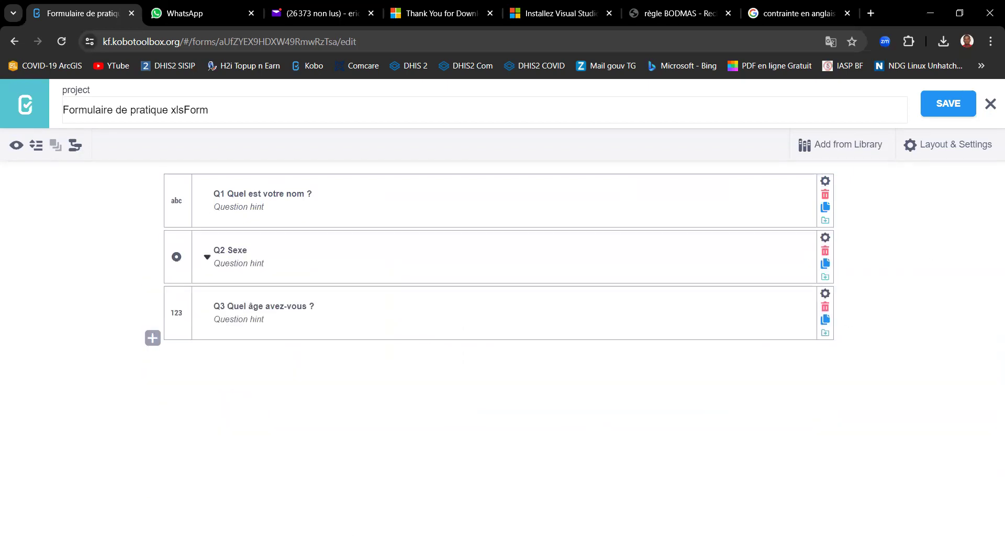
pyautogui.hotkey('alt', 'Tab')
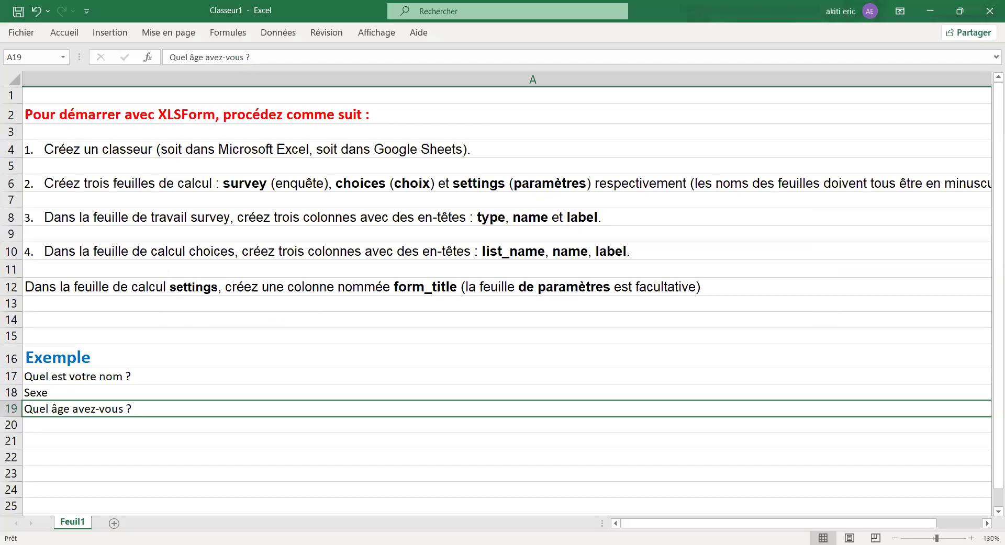
pyautogui.hotkey('alt', 'Tab')
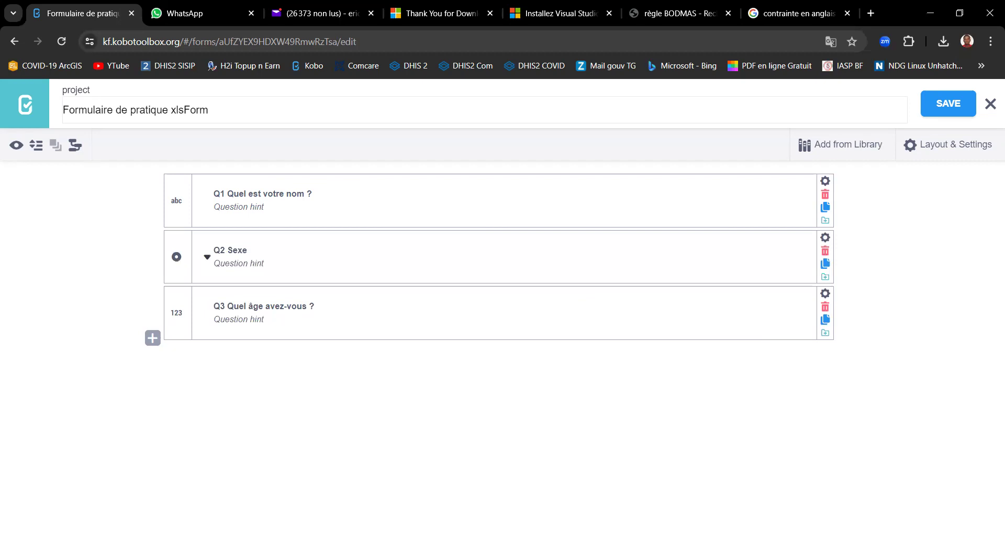